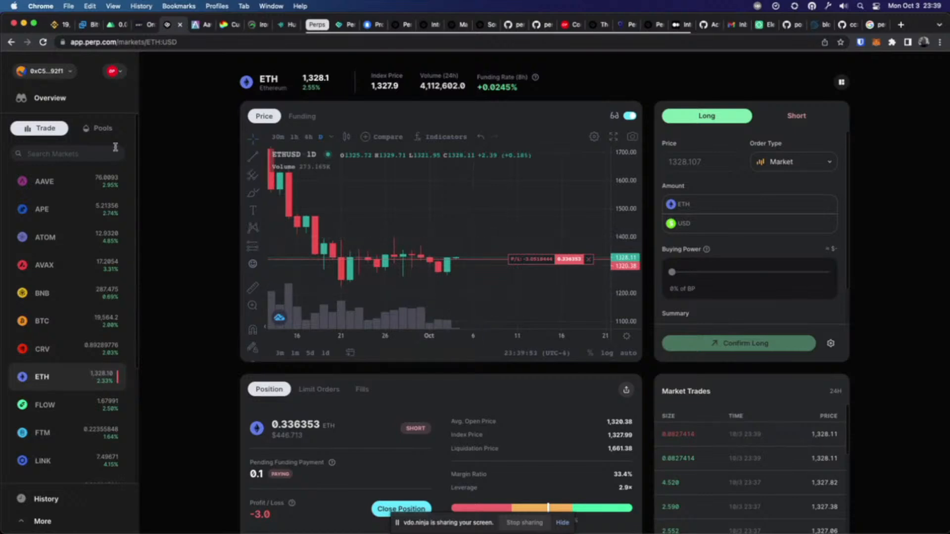
Step: Open the ETH liquidity pool and bring up its Add Liquidity dialog
click(88, 132)
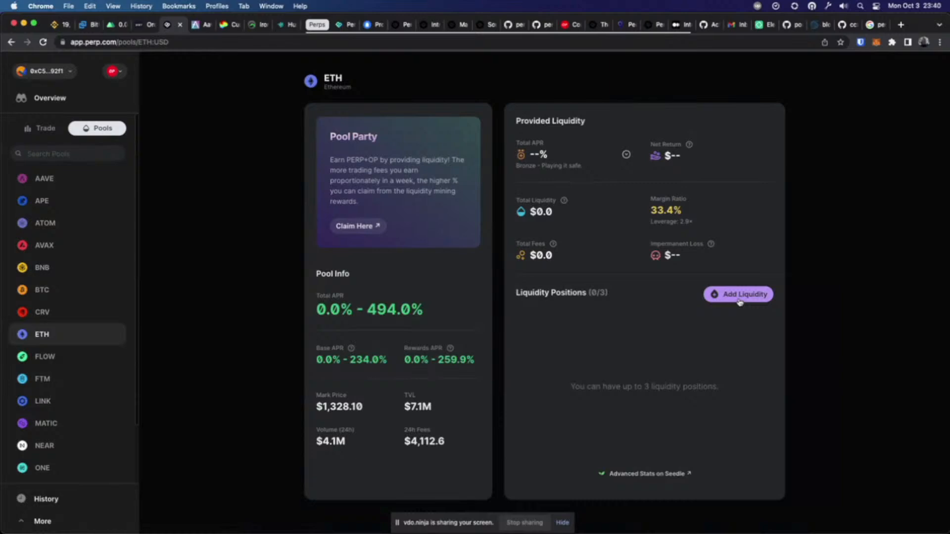
drag(515, 244, 557, 257)
click(568, 257)
click(750, 298)
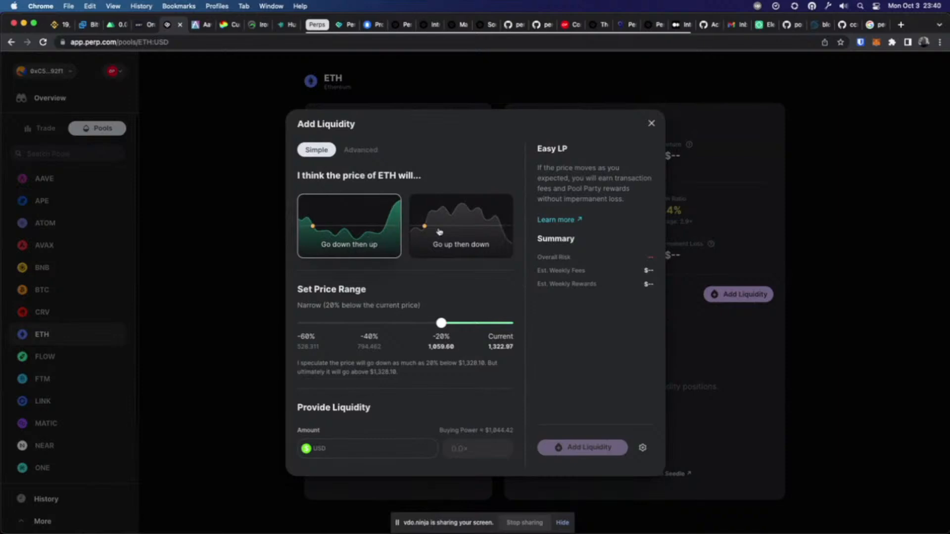
Step: Compare the "Go down then up" and "Go up then down" price scenarios in Simple mode
click(463, 233)
click(356, 240)
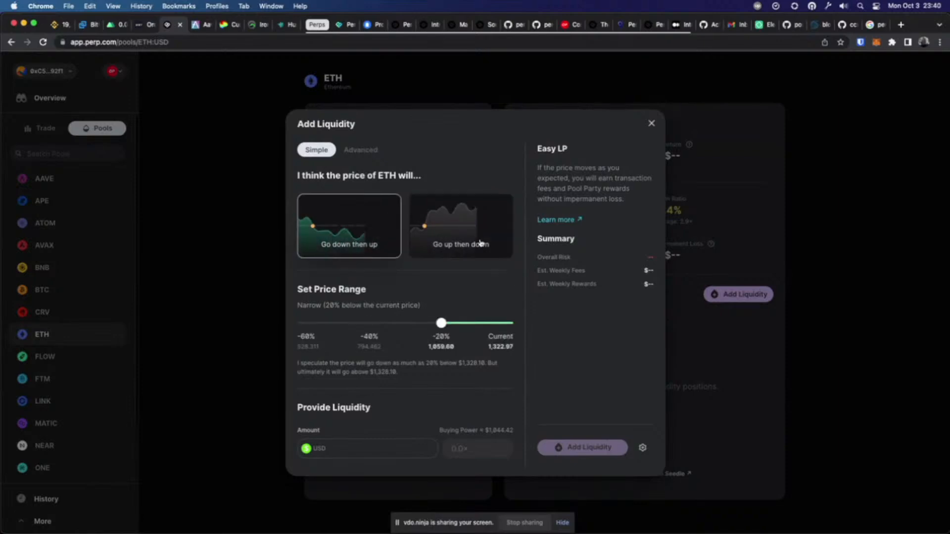
click(337, 243)
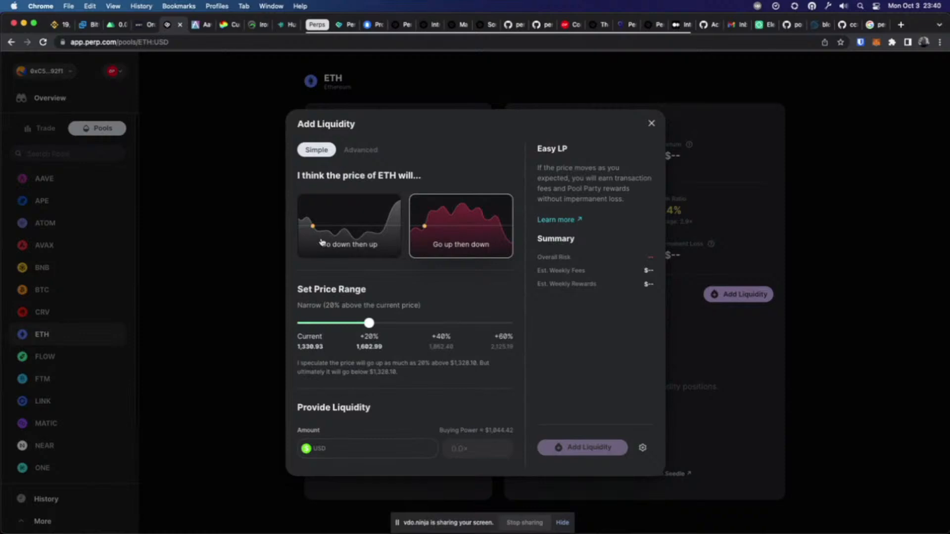
click(336, 243)
click(331, 244)
click(495, 233)
click(492, 228)
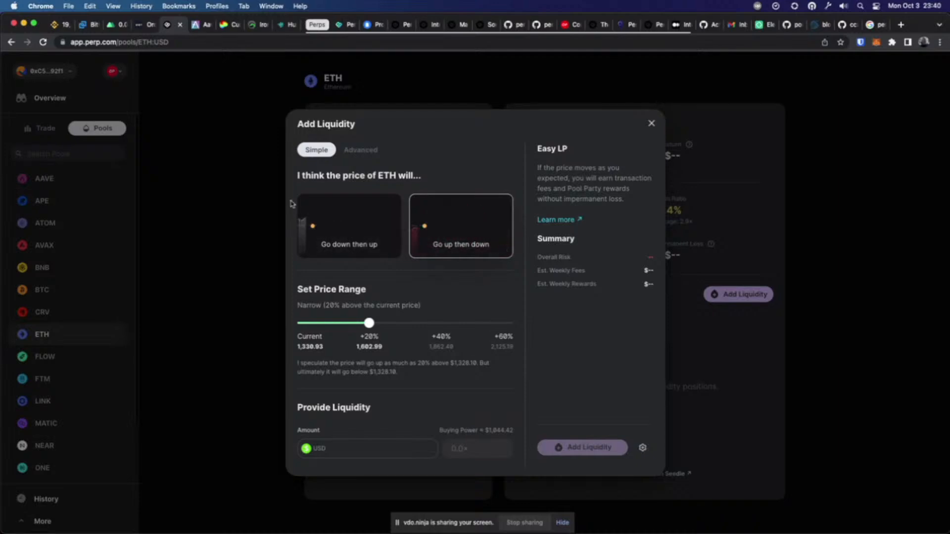
click(359, 237)
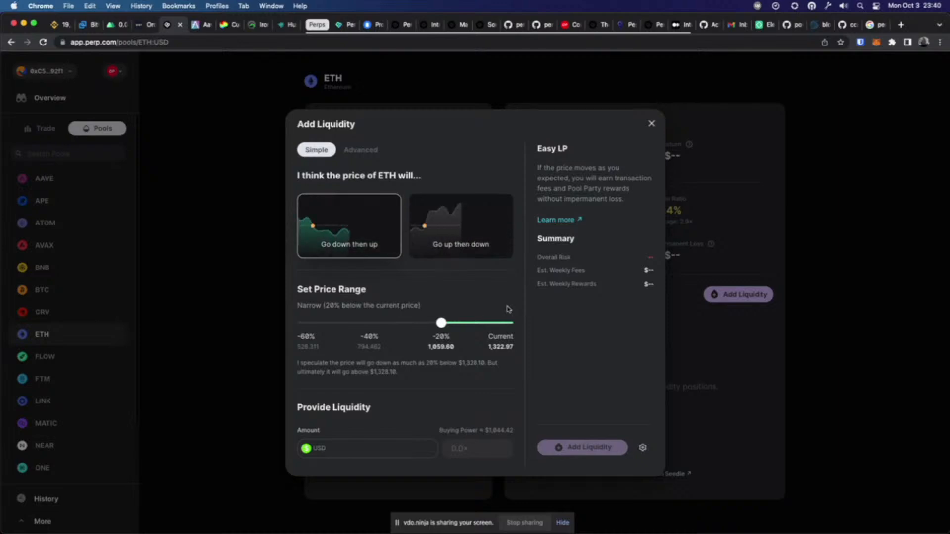
Step: Use Advanced mode to set the price range with a minimum of 1238 and a maximum of 1400
click(360, 150)
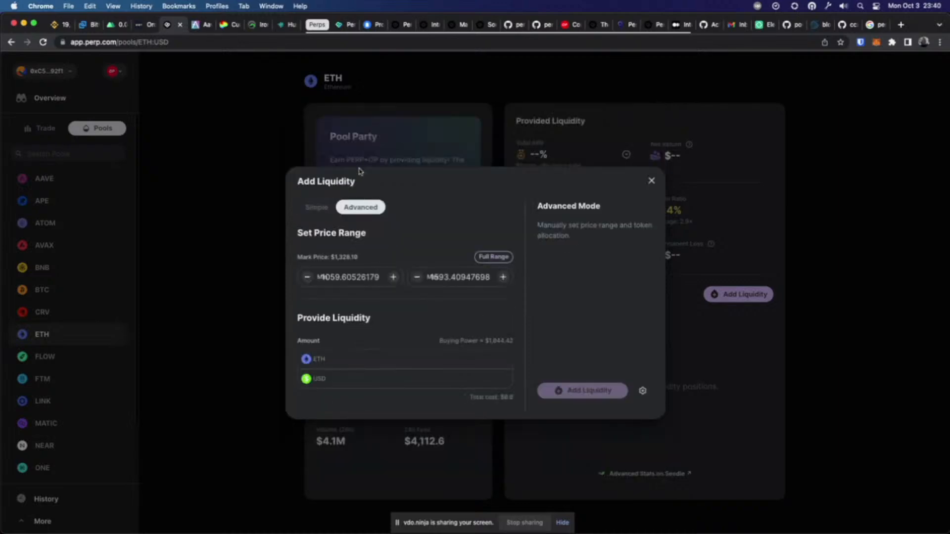
double_click(354, 277)
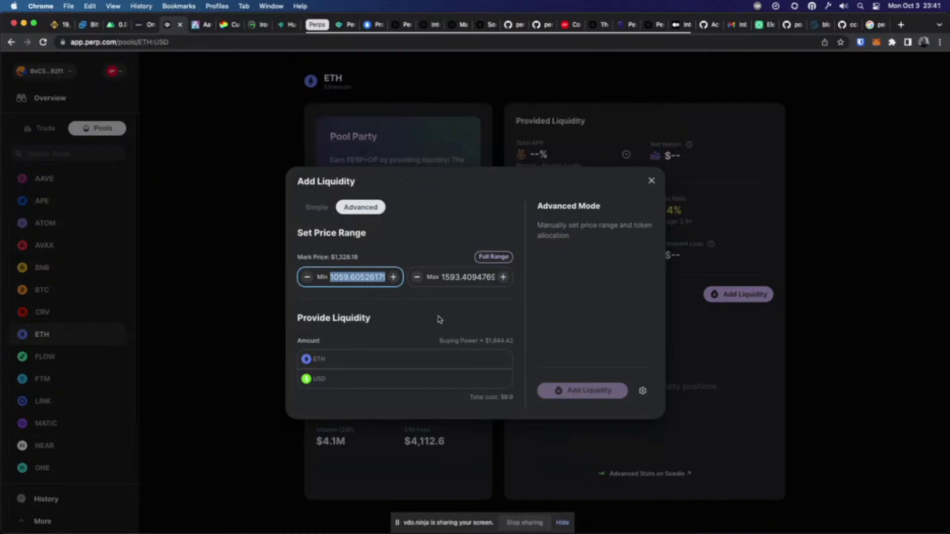
text(123)
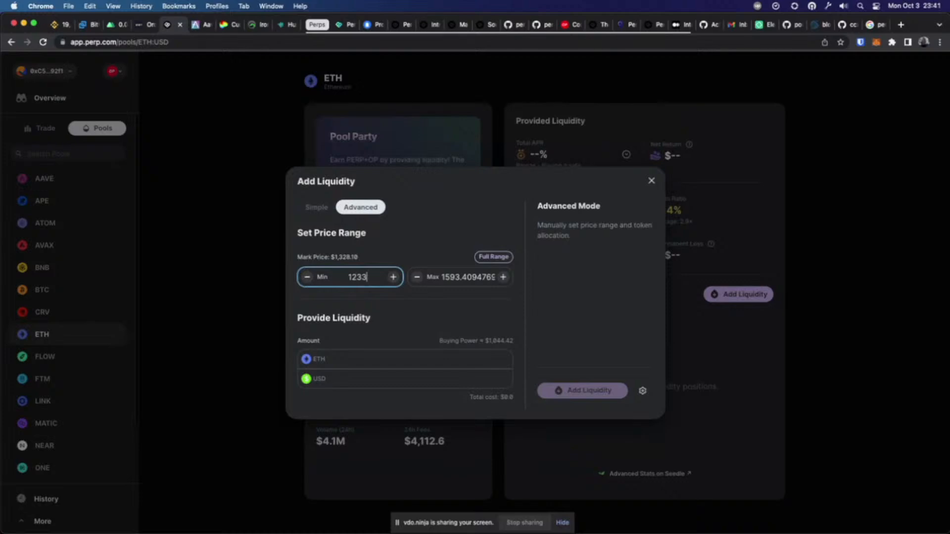
text(8)
click(464, 278)
text(1400)
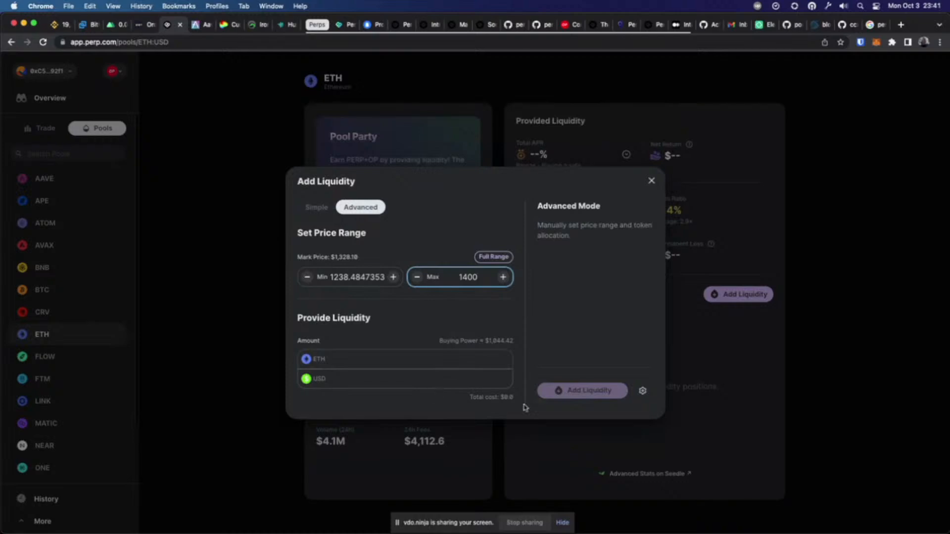
click(555, 176)
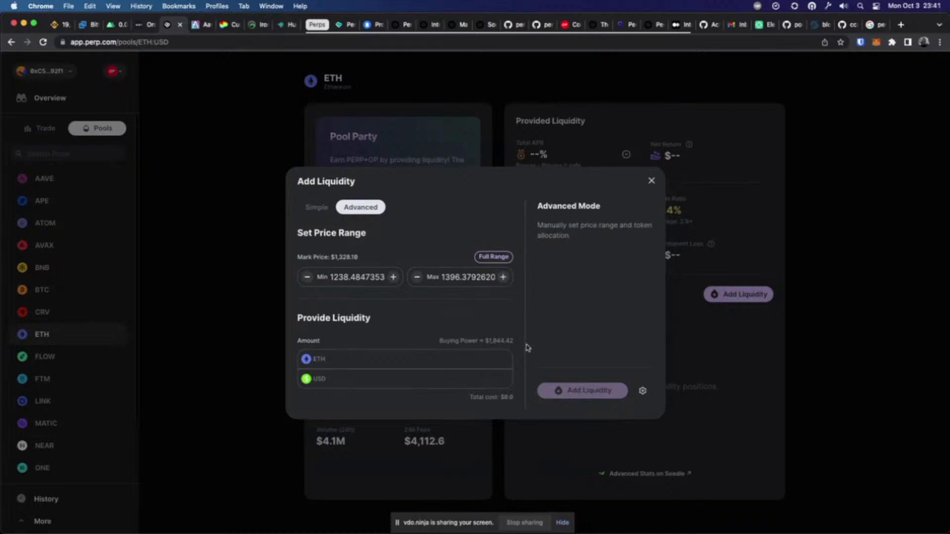
Step: Try to add liquidity with a USD amount of 125, and dismiss the dialog
click(506, 377)
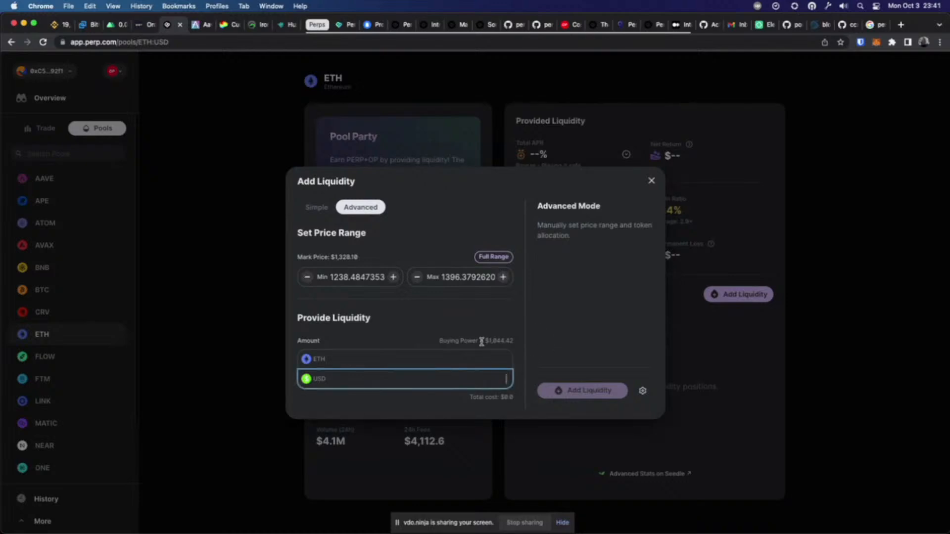
text(250)
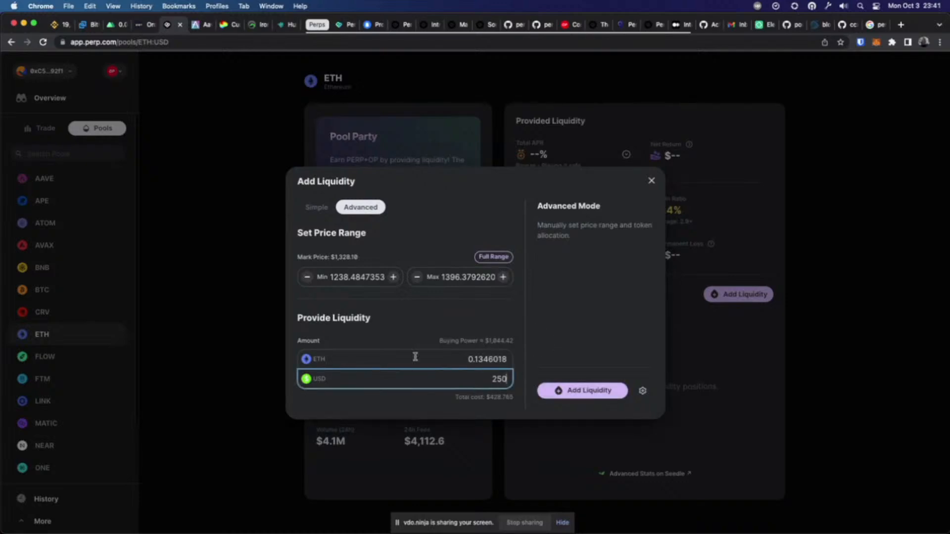
double_click(491, 381)
text(125)
click(482, 354)
double_click(482, 354)
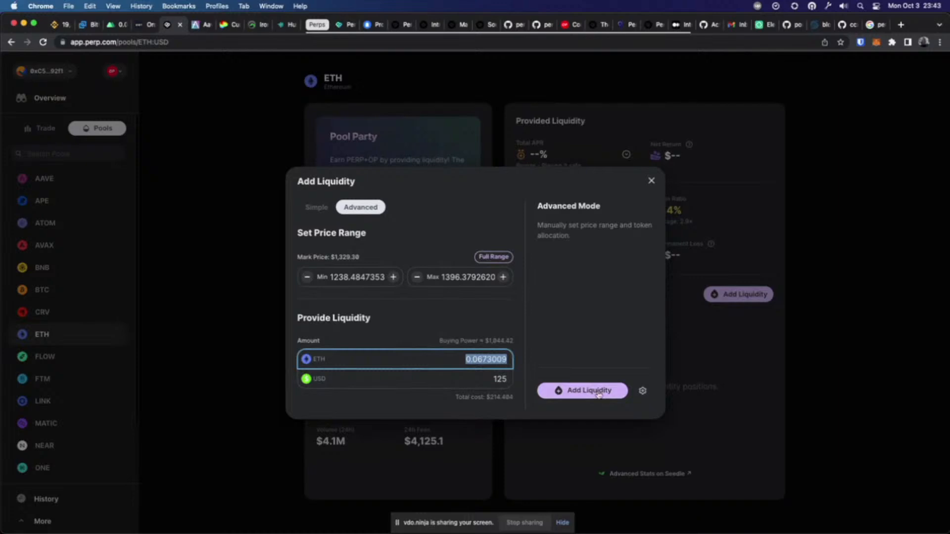
click(582, 390)
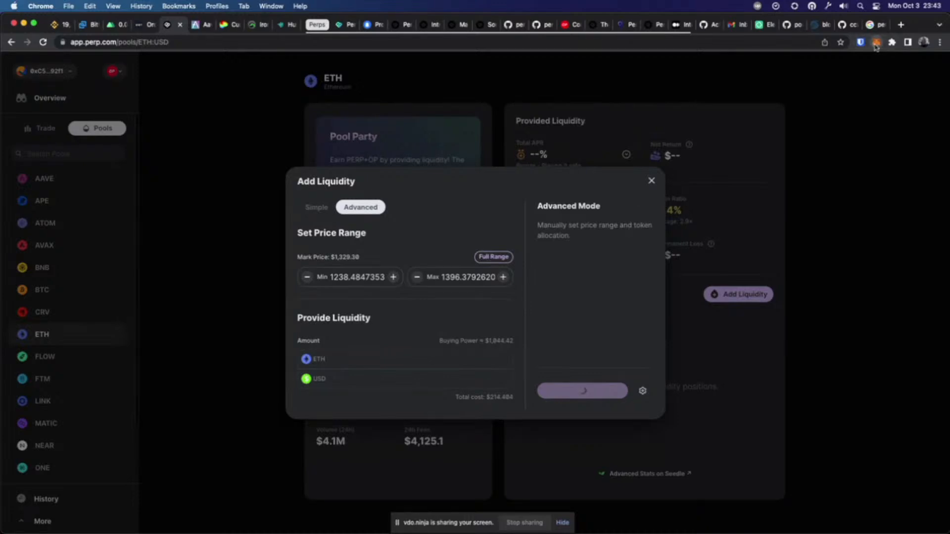
click(651, 181)
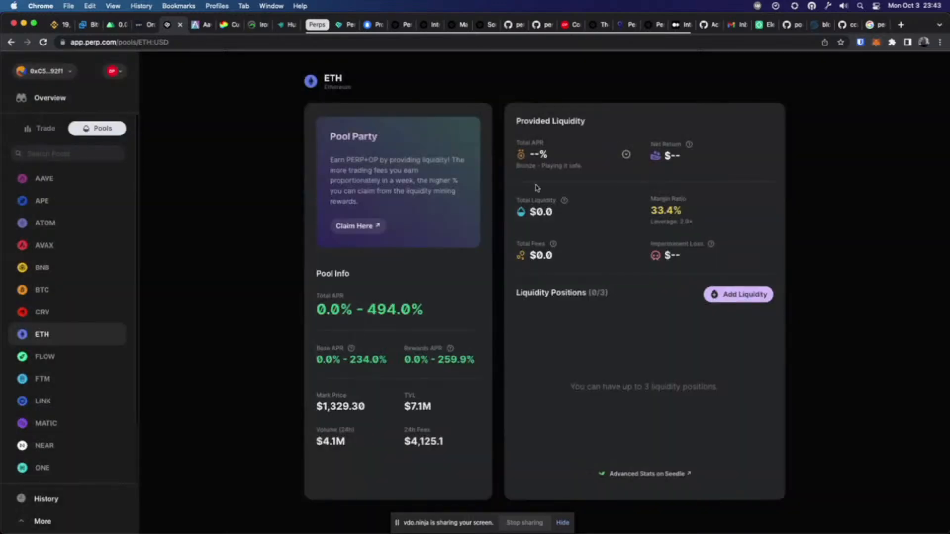
Step: Switch to the other browser window, reload app.perp.com and open its ETH pool
key(super+grave)
click(120, 44)
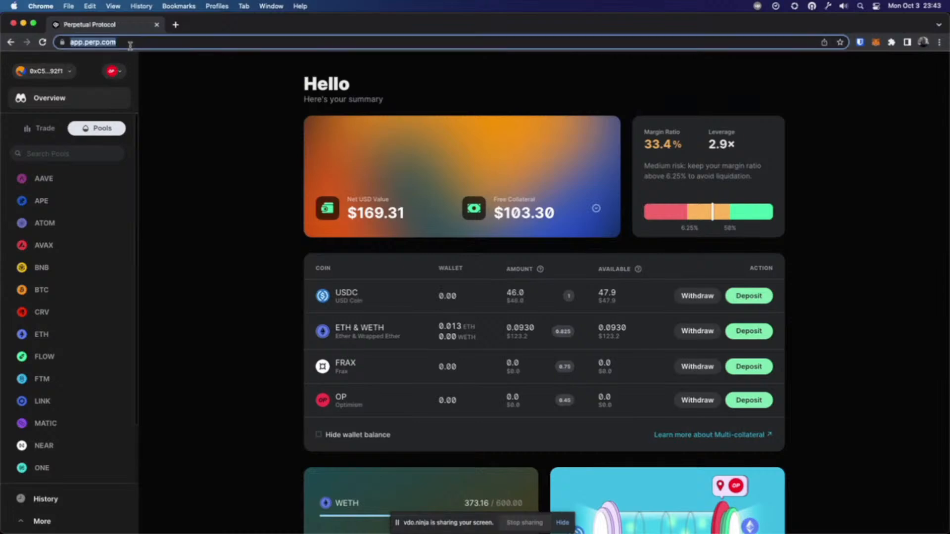
key(Return)
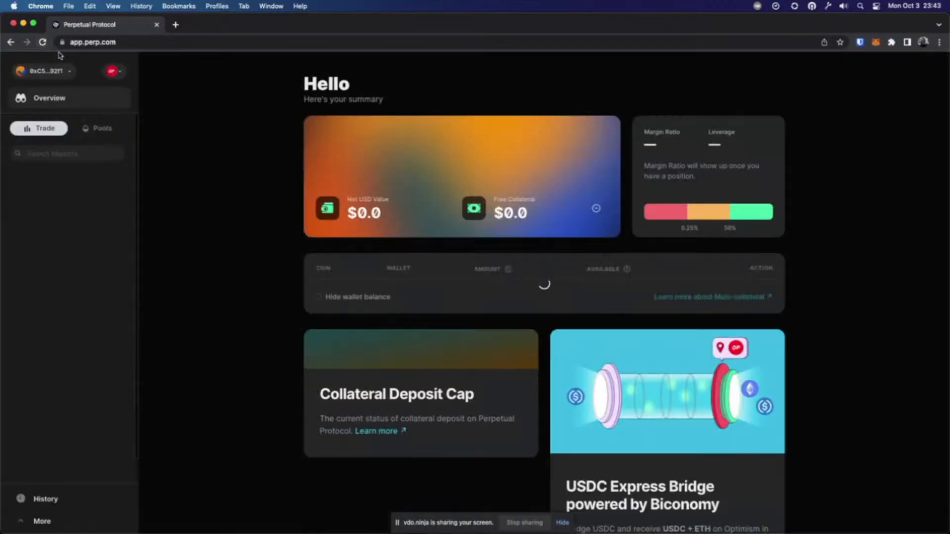
click(96, 128)
click(42, 335)
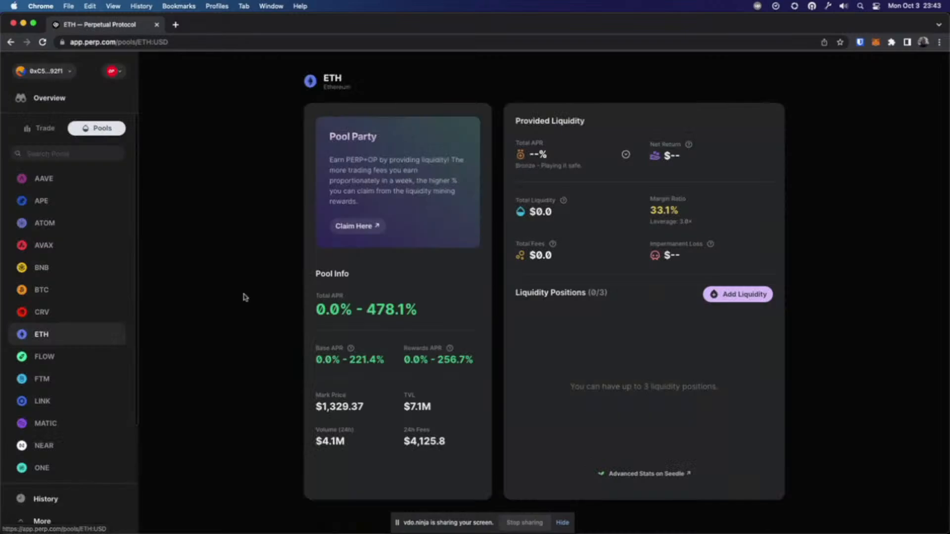
click(734, 295)
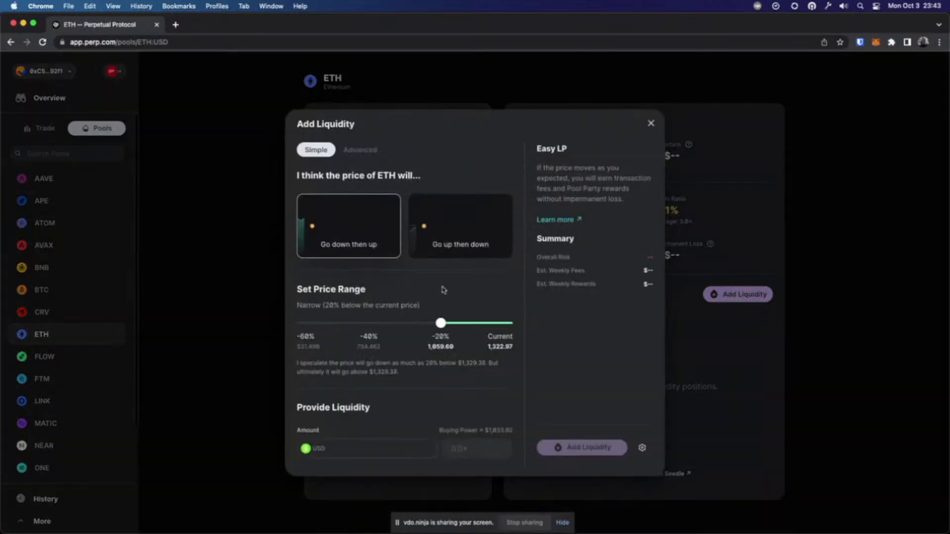
click(369, 150)
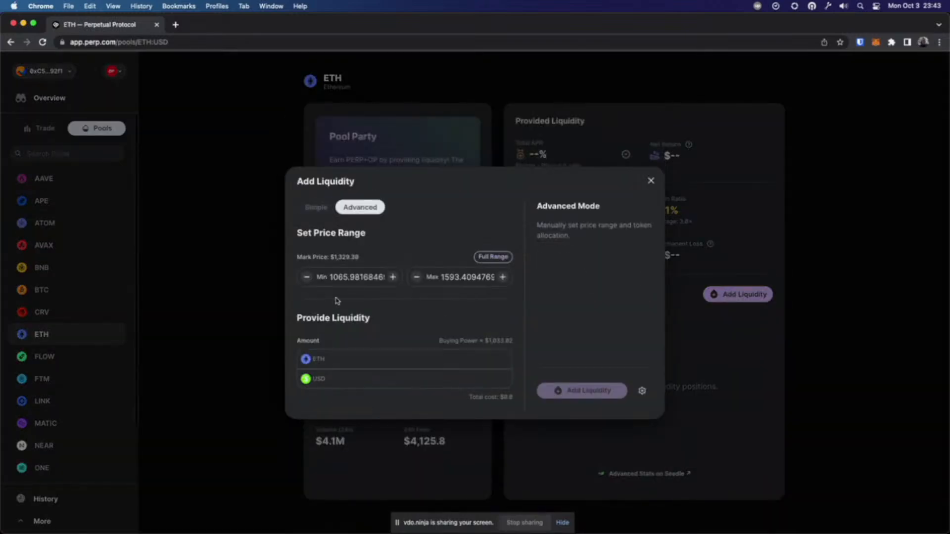
click(649, 182)
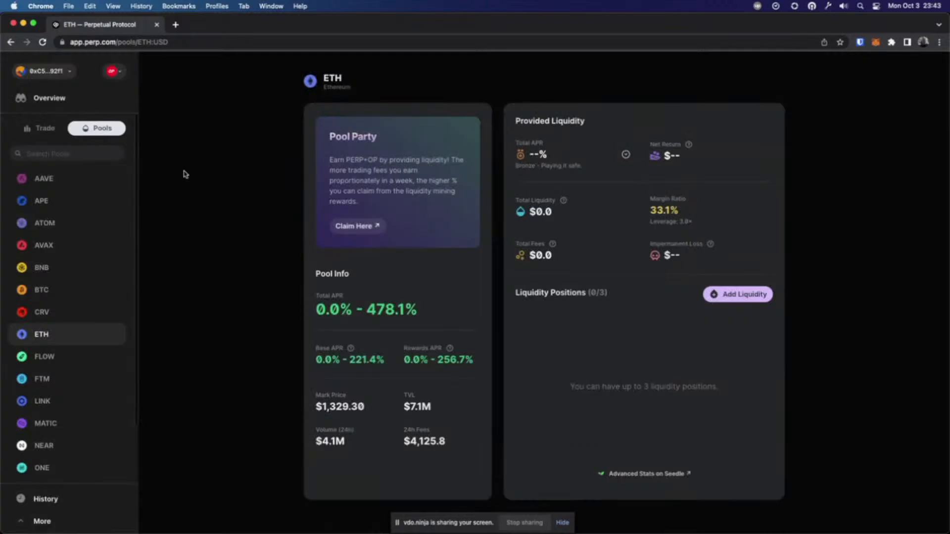
click(33, 130)
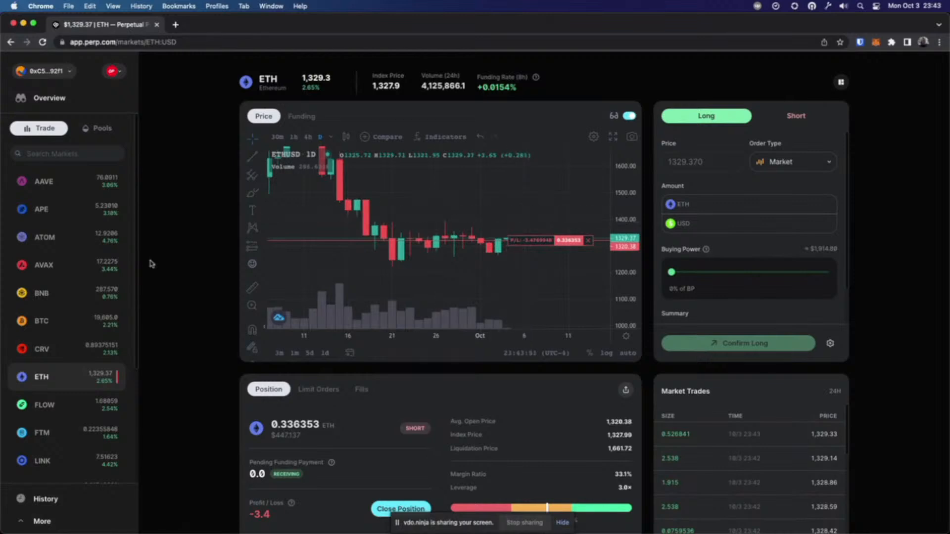
click(97, 128)
click(738, 294)
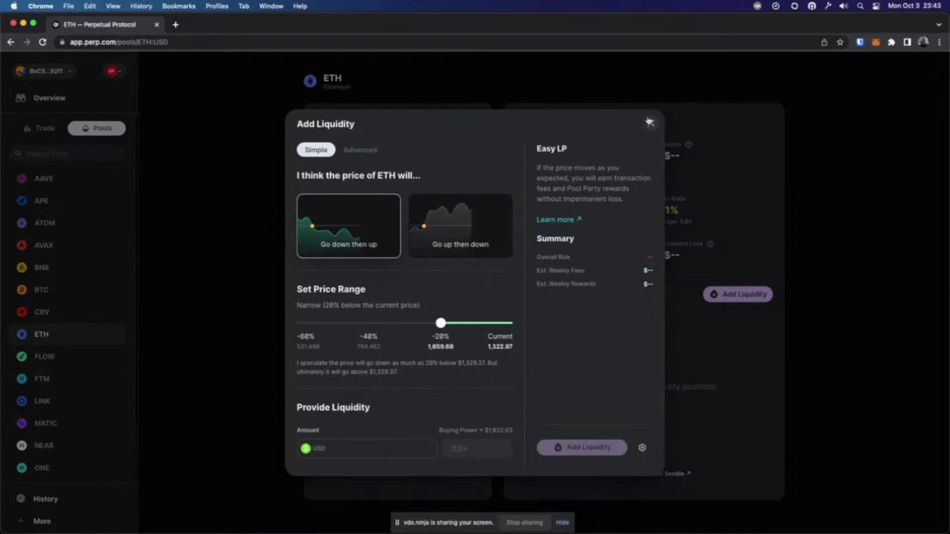
click(651, 123)
click(39, 128)
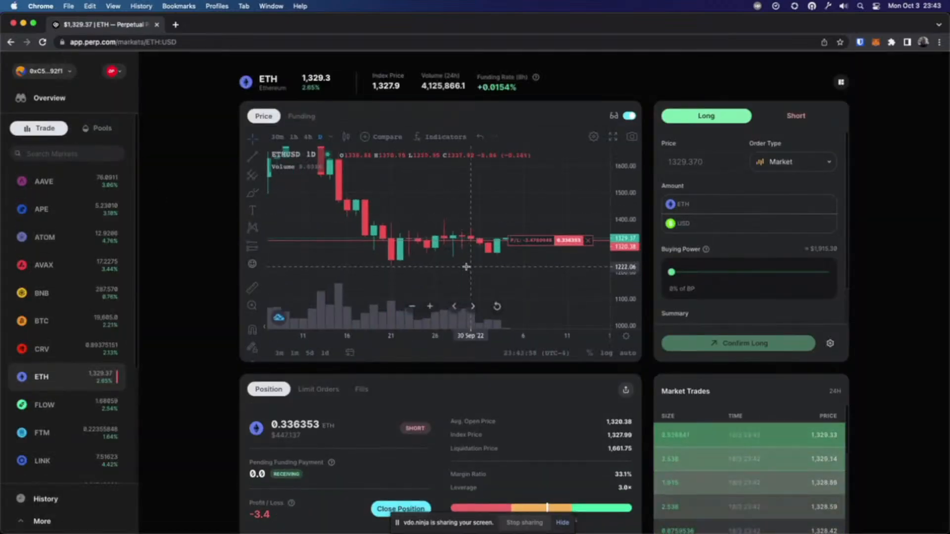
Step: Return to the ETH pool and open the Add Liquidity dialog in Advanced mode
click(97, 128)
click(705, 297)
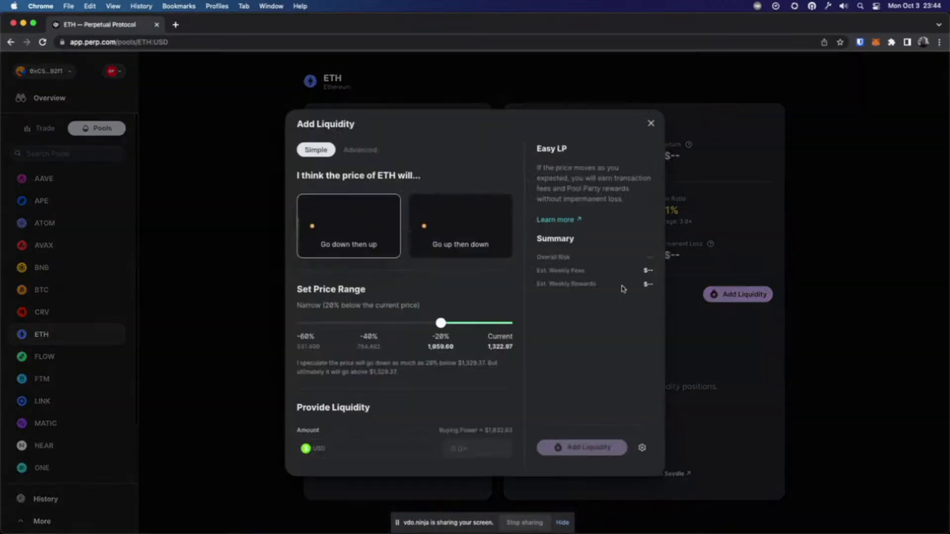
click(357, 151)
Step: Set the liquidity price range to a minimum of 1225 and a maximum of about 1405
double_click(342, 274)
text(112)
double_click(346, 279)
text(120)
key(BackSpace)
text(25)
double_click(461, 275)
text(10)
text(05)
Step: Add the liquidity with a USD amount of 125 and approve the transaction in MetaMask
click(484, 383)
text(125)
click(587, 392)
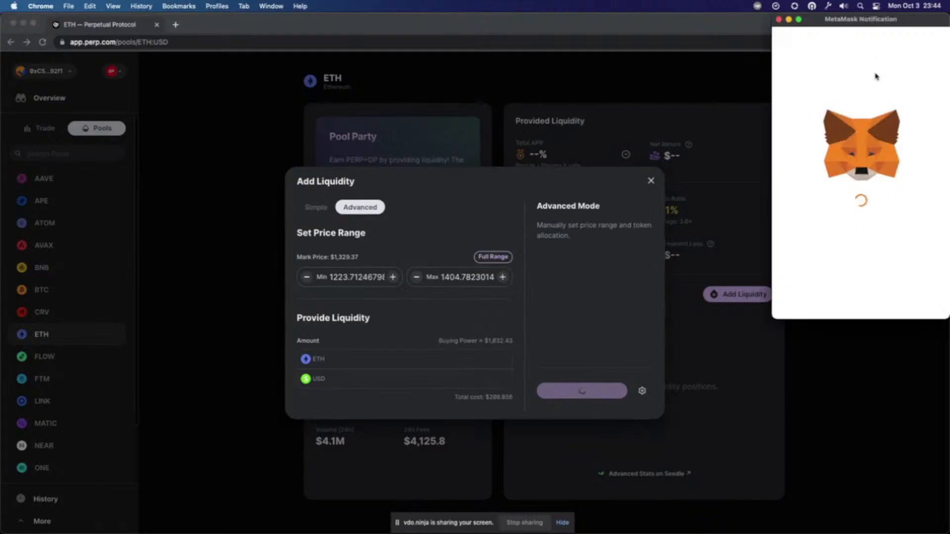
scroll(883, 198, down, 1)
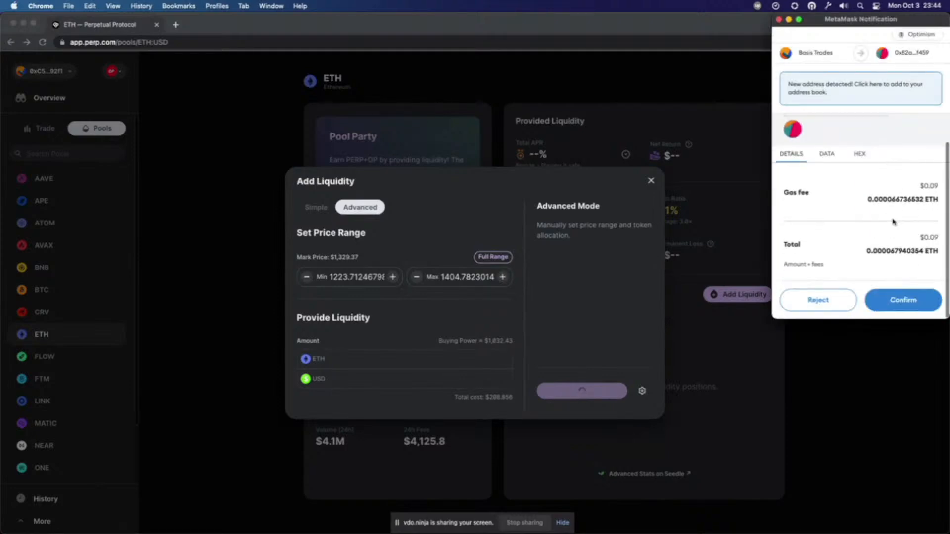
click(900, 291)
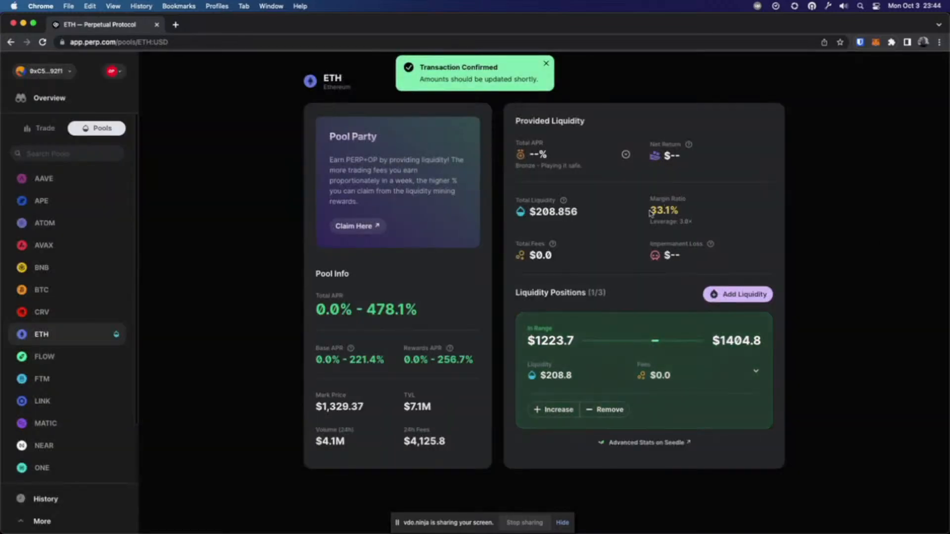
Step: Review the account overview and the ETH position's impermanent loss, token allocation and total liquidity
click(32, 99)
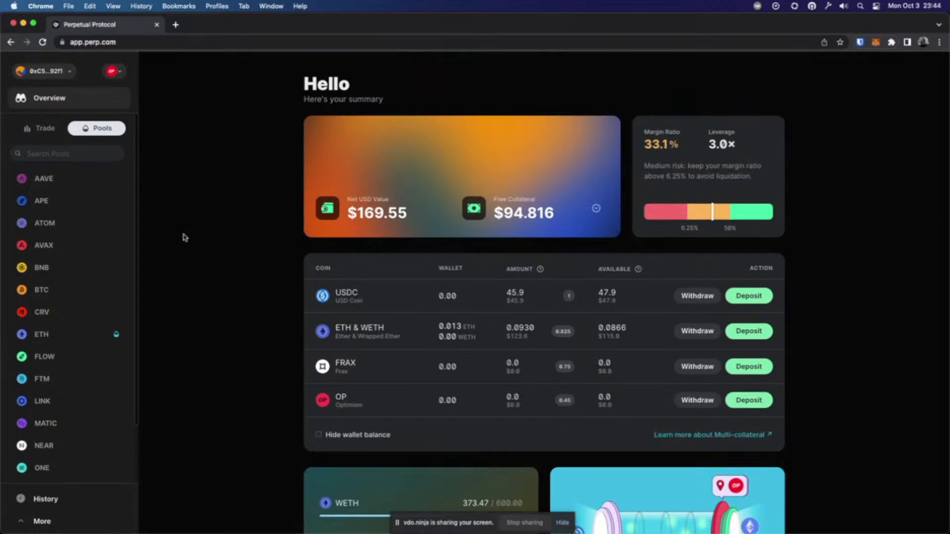
click(54, 334)
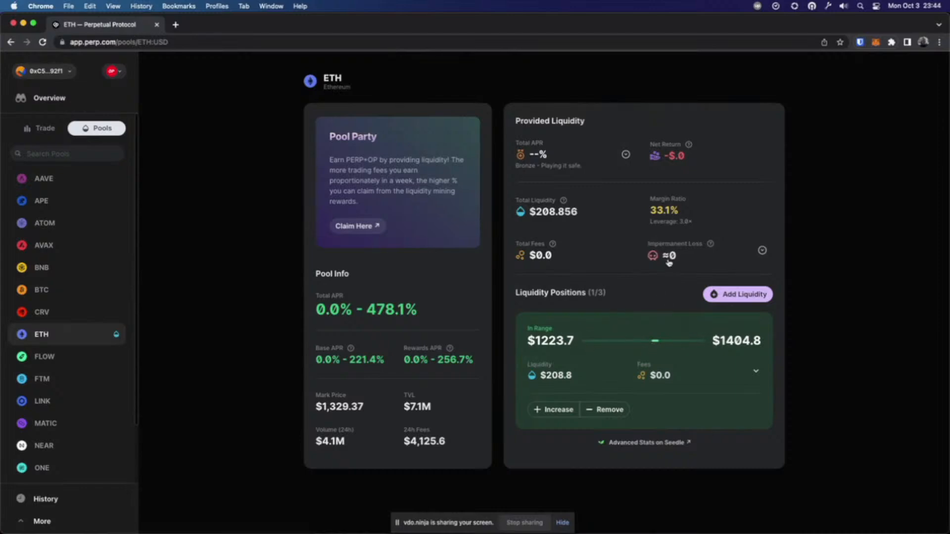
click(761, 252)
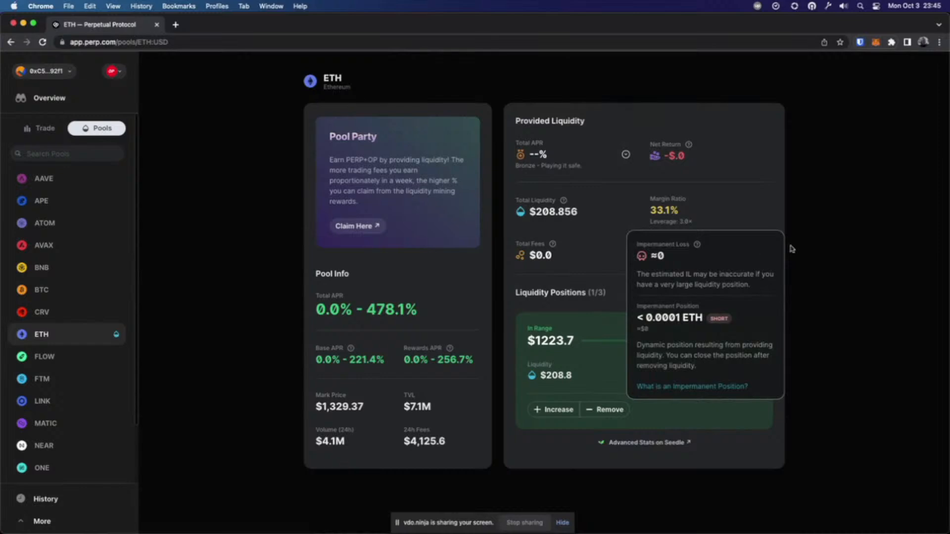
click(814, 237)
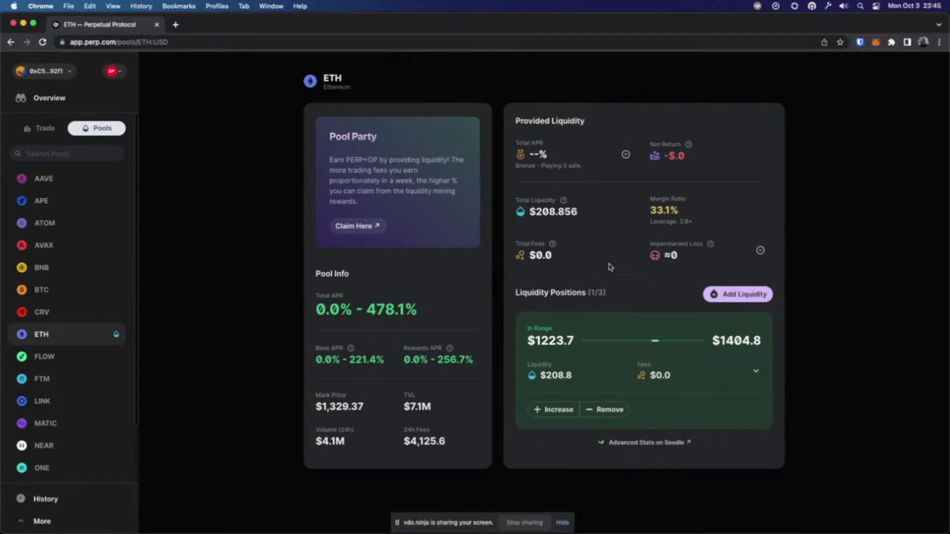
click(754, 373)
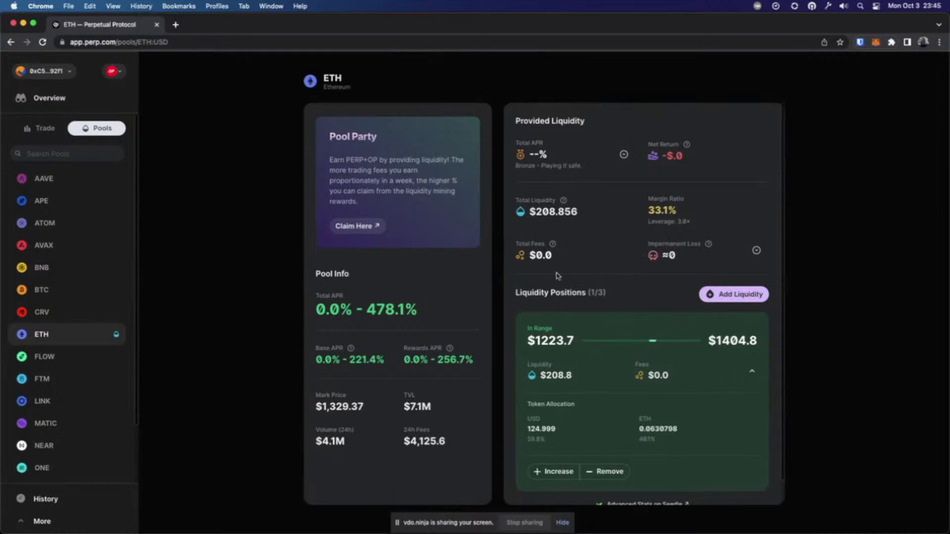
drag(535, 211, 597, 216)
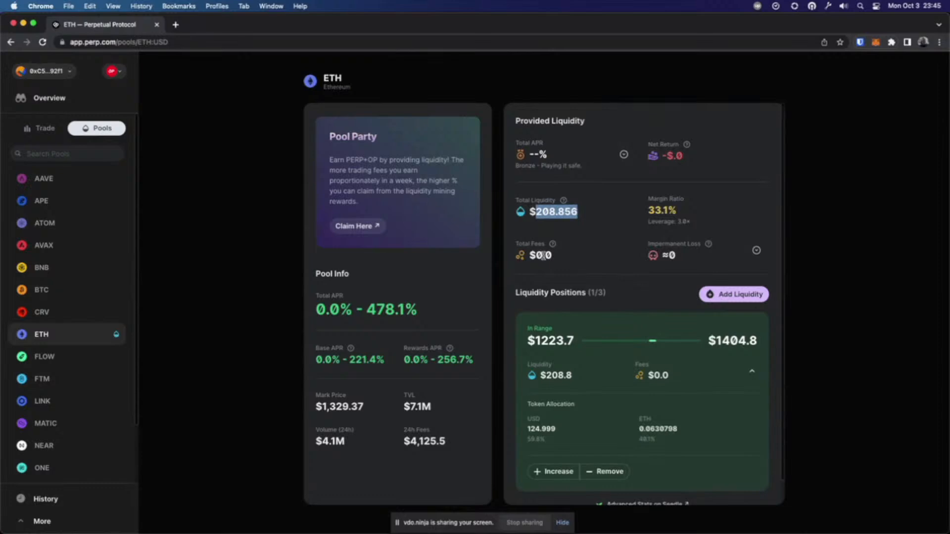
Step: Check the ETH pool's total fees, then reload the trade history and examine the latest ETH trade
drag(520, 257, 566, 256)
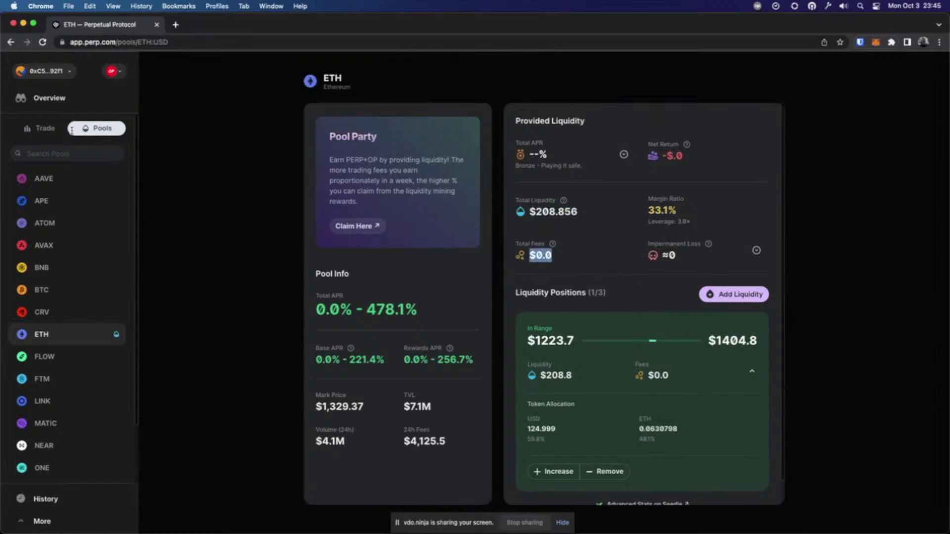
click(40, 499)
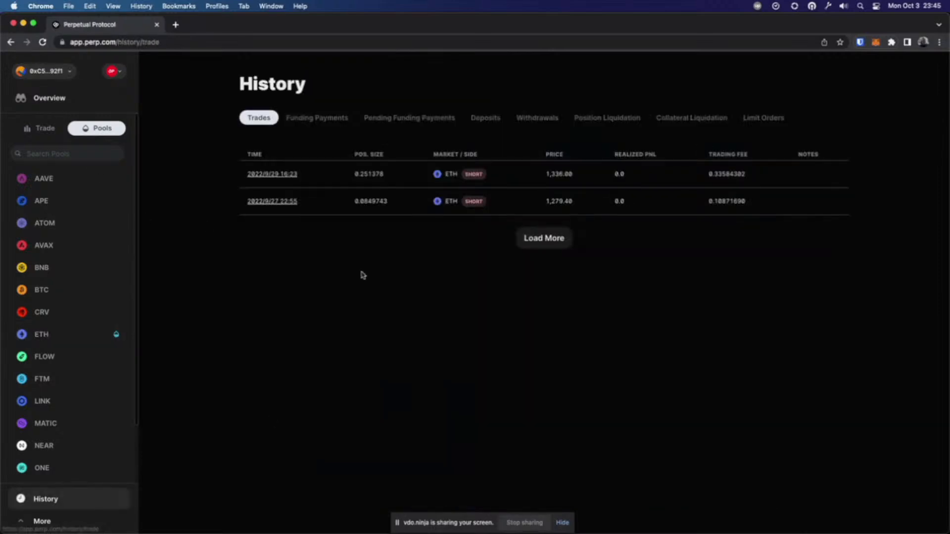
click(43, 42)
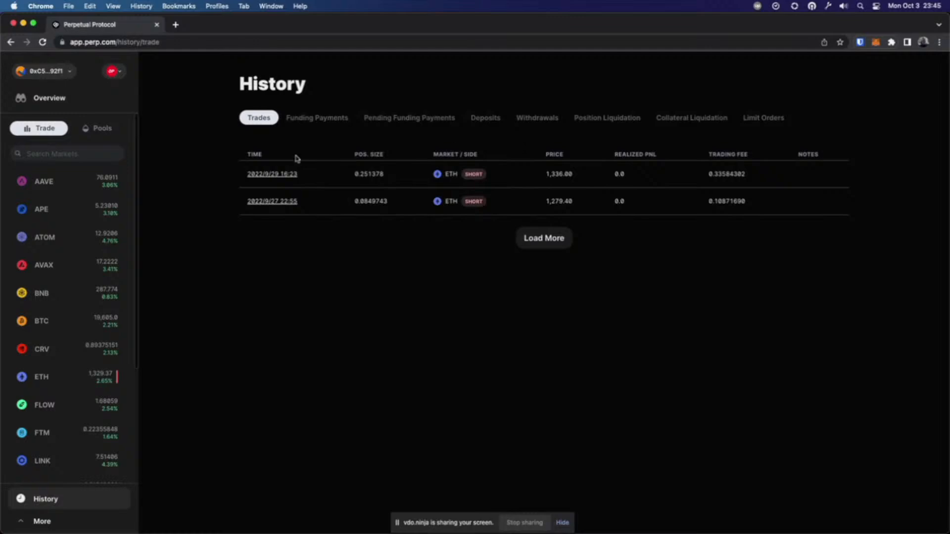
click(42, 42)
drag(777, 174, 280, 178)
click(280, 179)
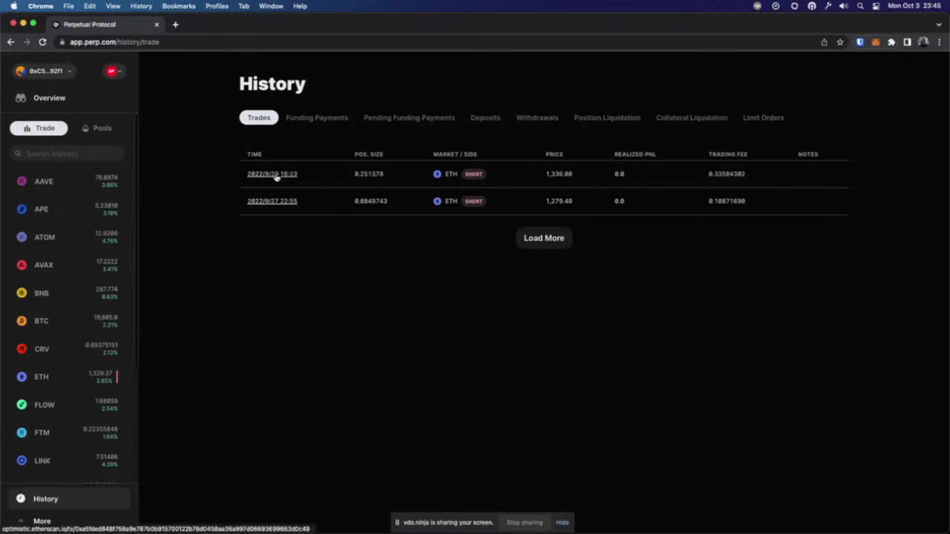
Step: Review the ETH market position, the funding payments history and the account overview's margin ratio and leverage
click(48, 380)
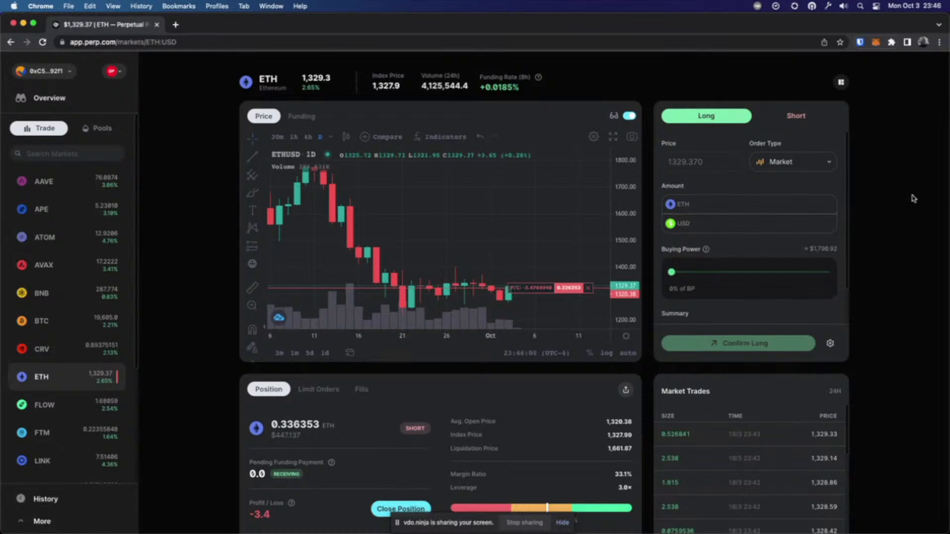
scroll(122, 257, down, 4)
click(45, 499)
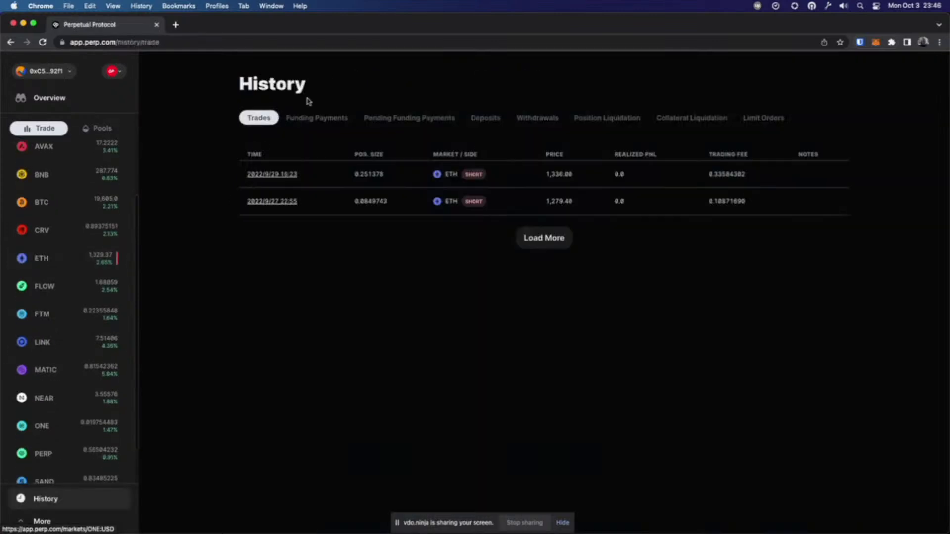
click(331, 119)
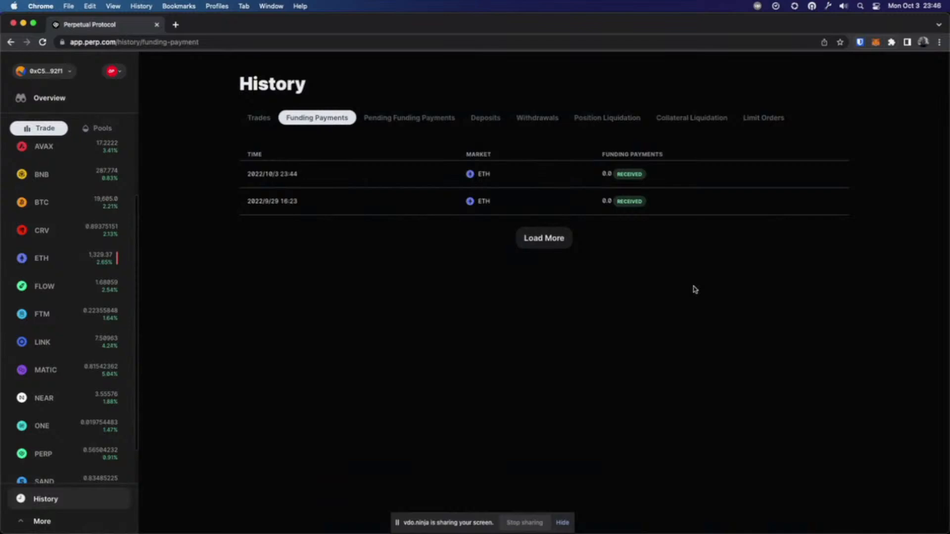
scroll(99, 321, up, 3)
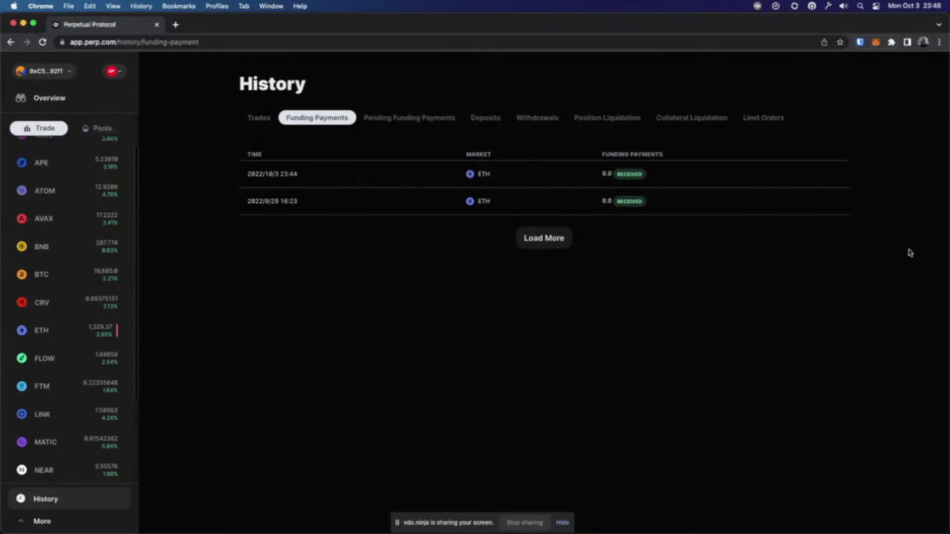
click(51, 333)
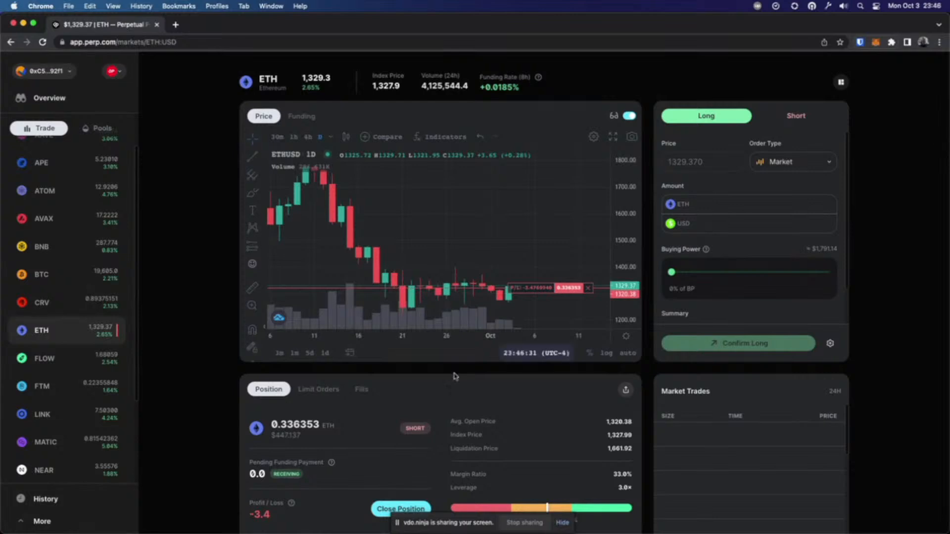
click(50, 101)
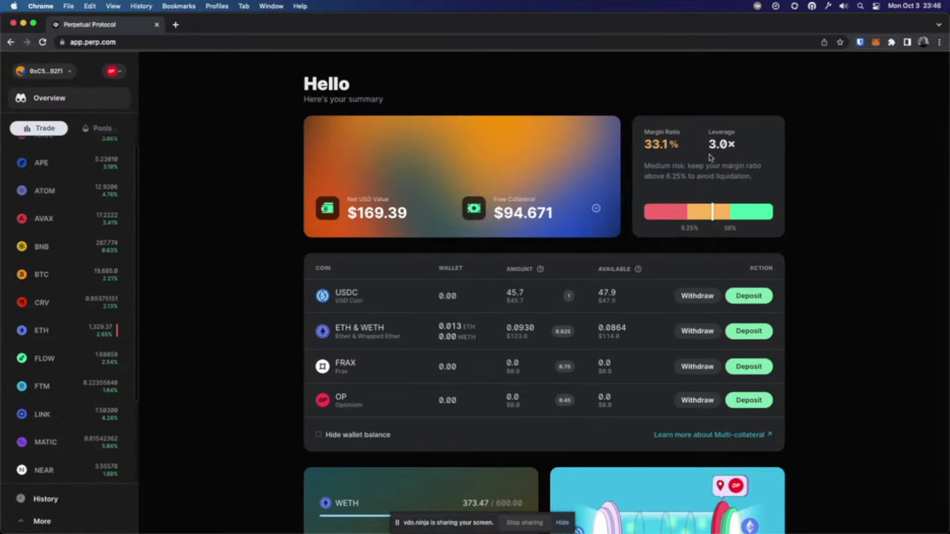
Step: Prepare a market short order on the ETH market with a USD amount of 100
click(44, 333)
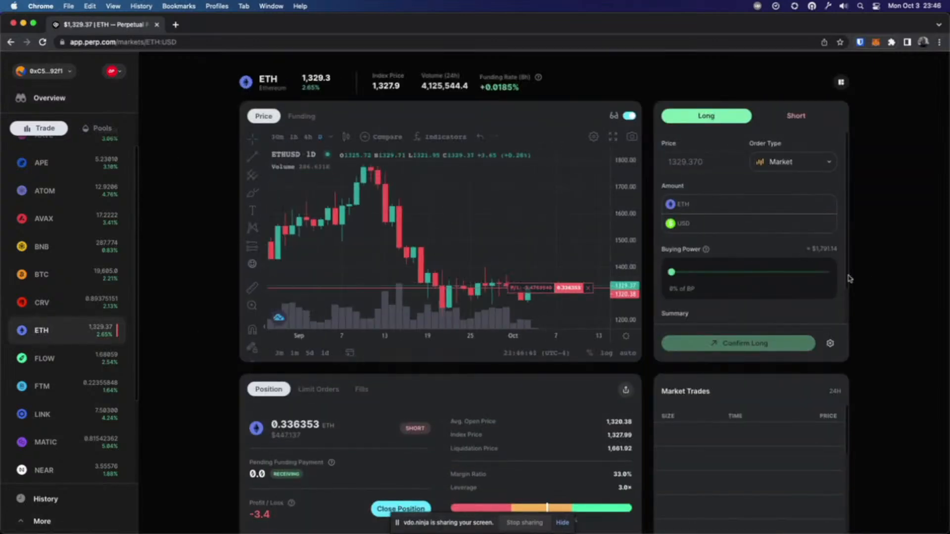
click(796, 115)
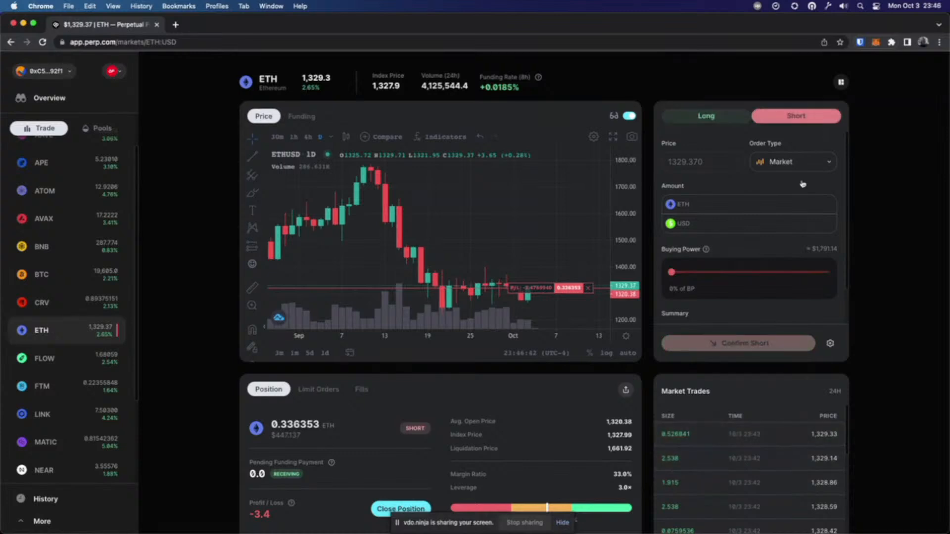
click(736, 228)
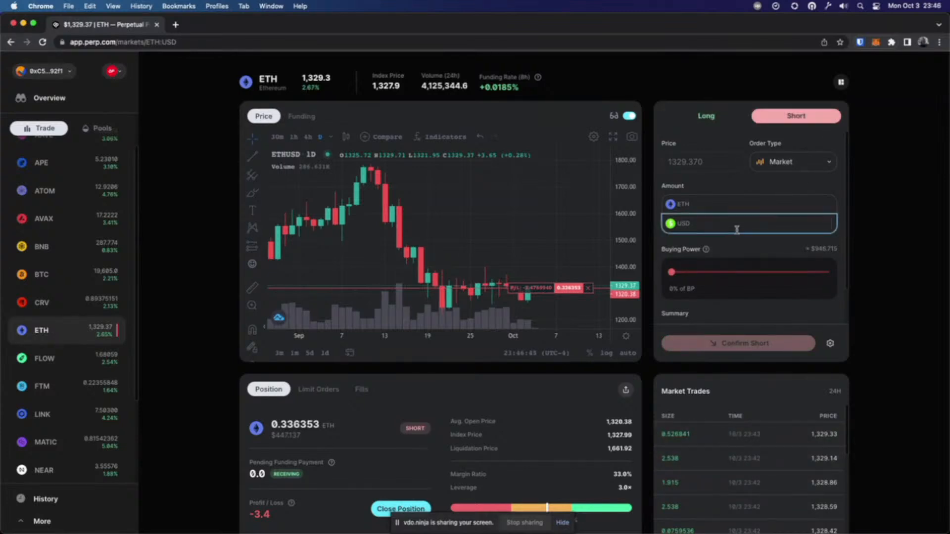
text(125)
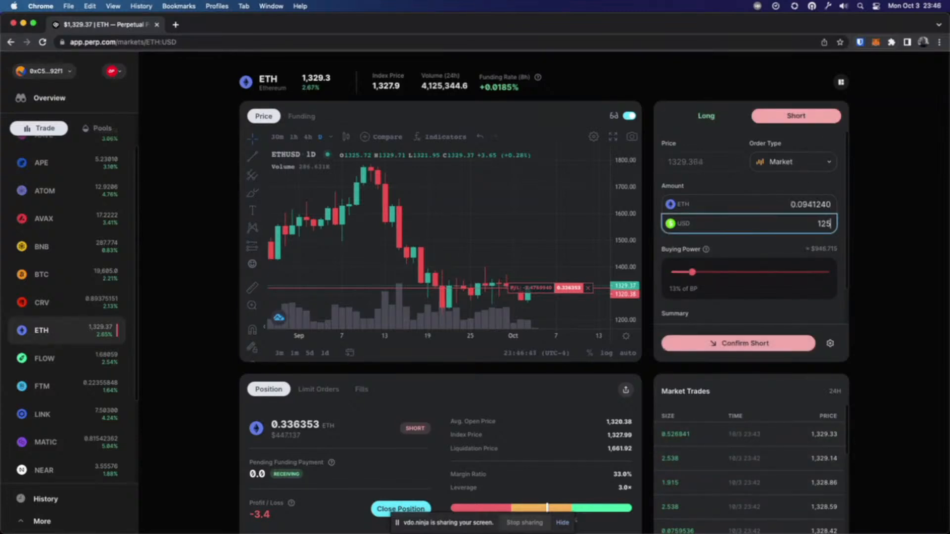
double_click(784, 225)
text(100)
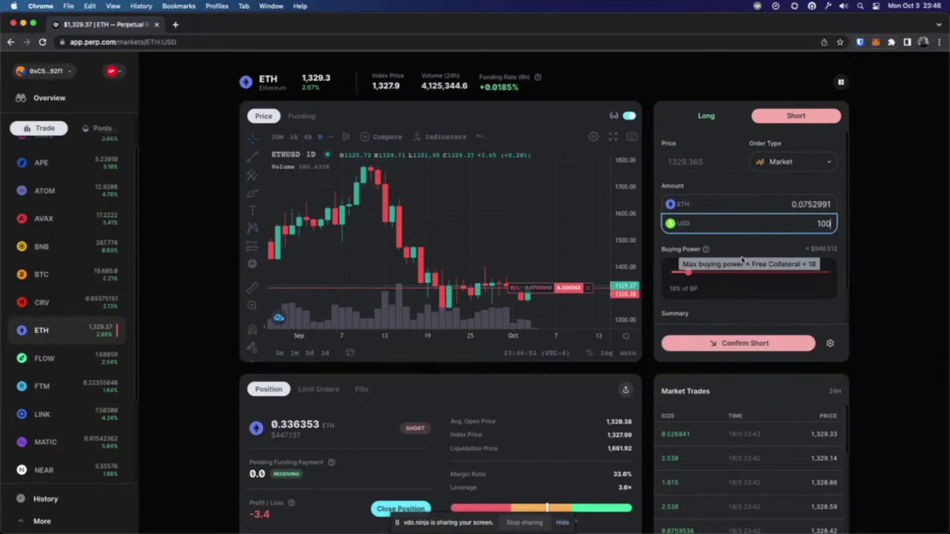
Step: Submit the ETH short order and approve the open position transaction in MetaMask
scroll(549, 477, down, 1)
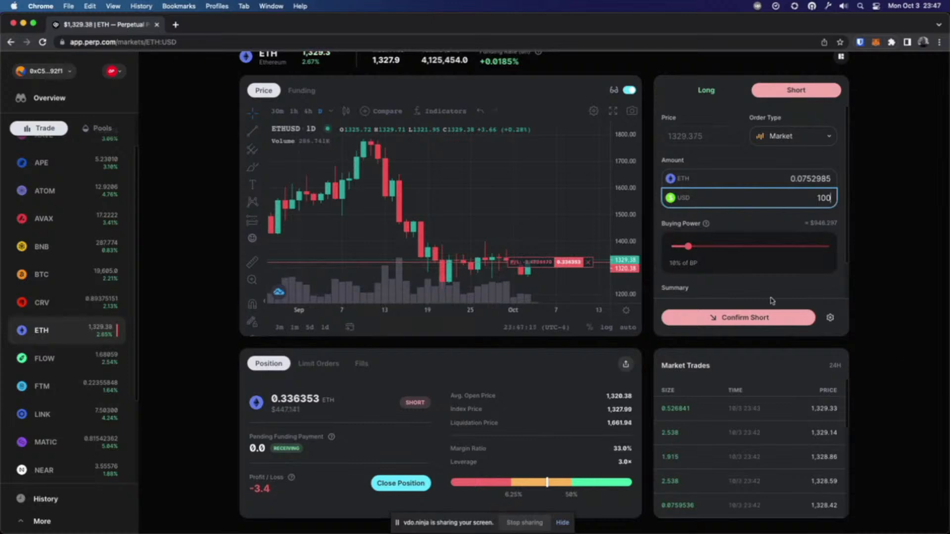
click(742, 321)
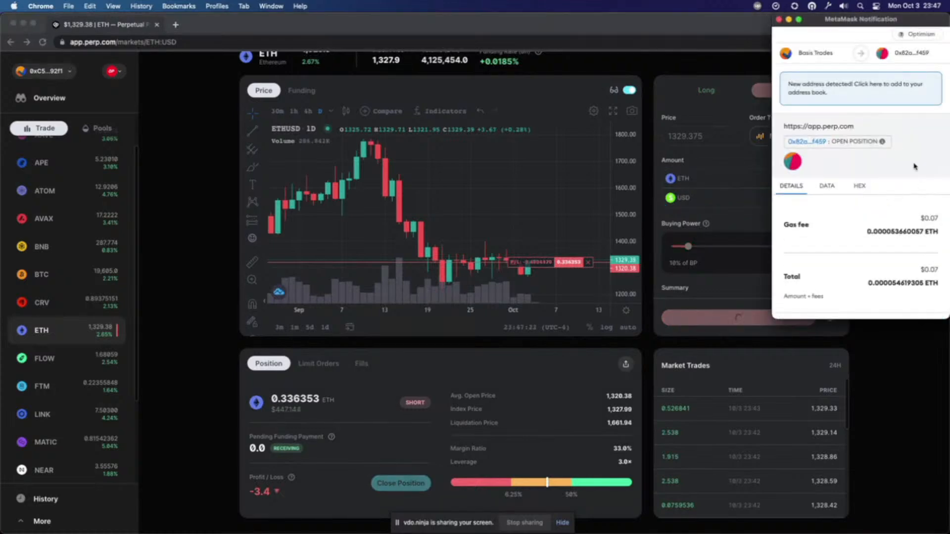
click(897, 297)
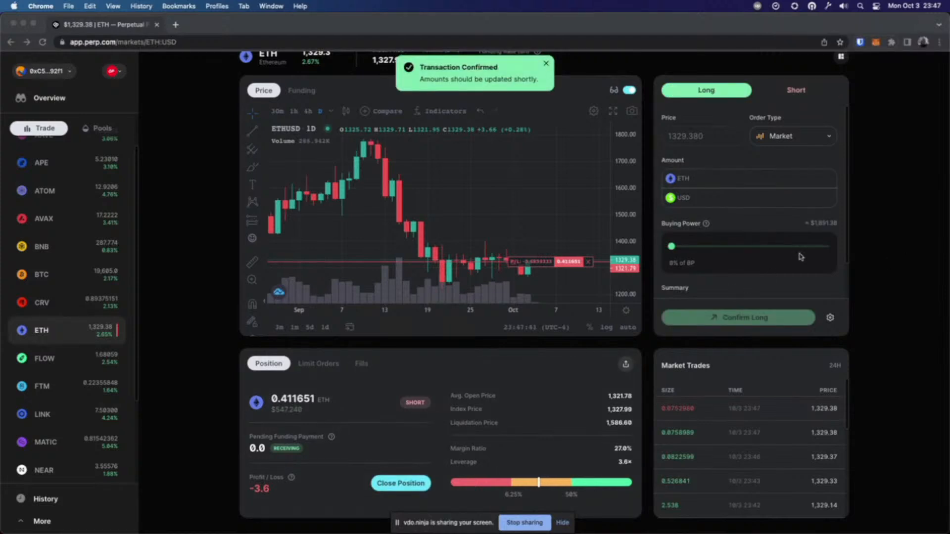
Step: Check the account overview's margin and leverage, then review the enlarged short position on the ETH market
click(36, 96)
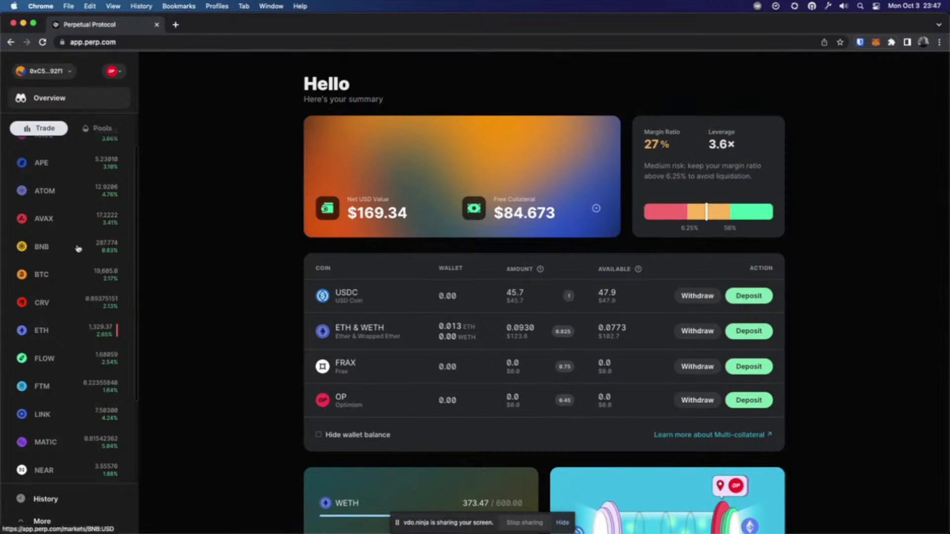
click(42, 330)
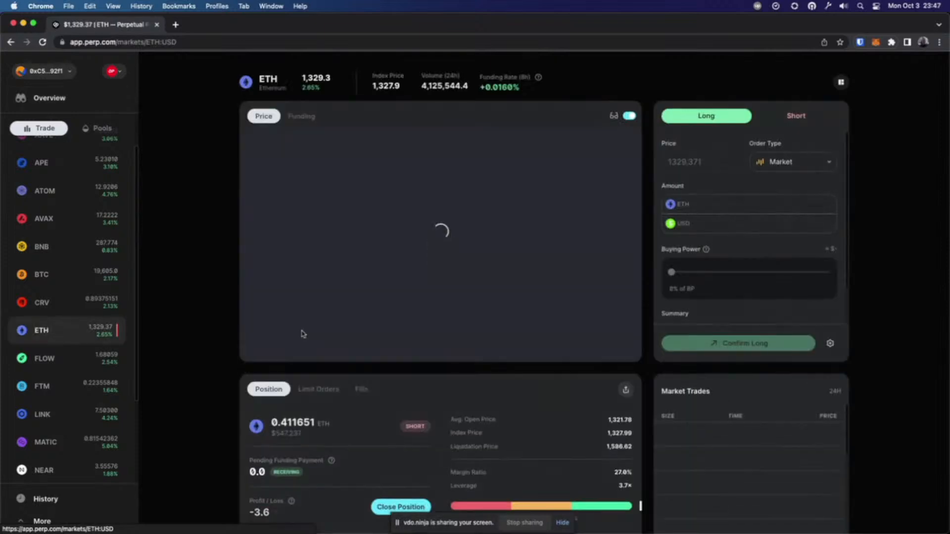
scroll(534, 289, down, 1)
drag(533, 289, 487, 245)
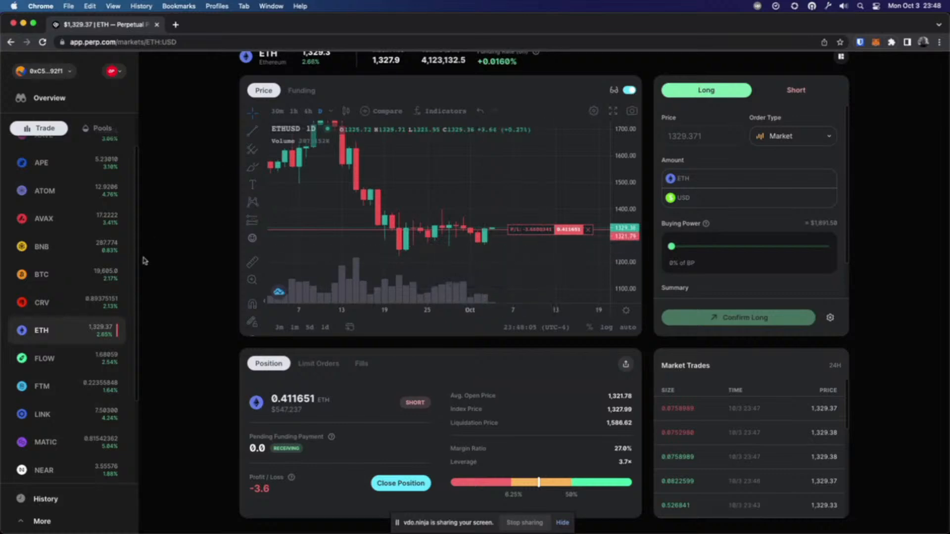
scroll(55, 472, down, 3)
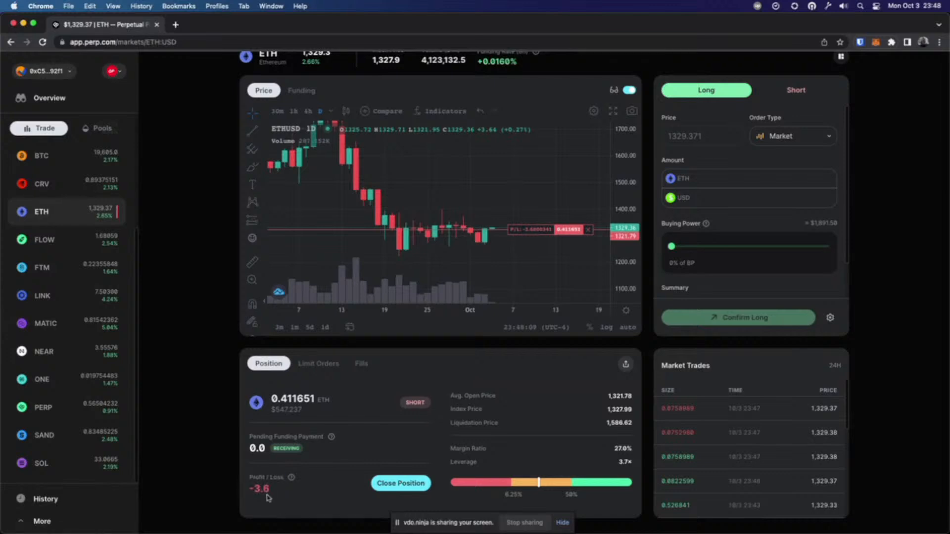
Step: Reload the trade history and the funding payments history and examine the newest ETH entries
click(45, 499)
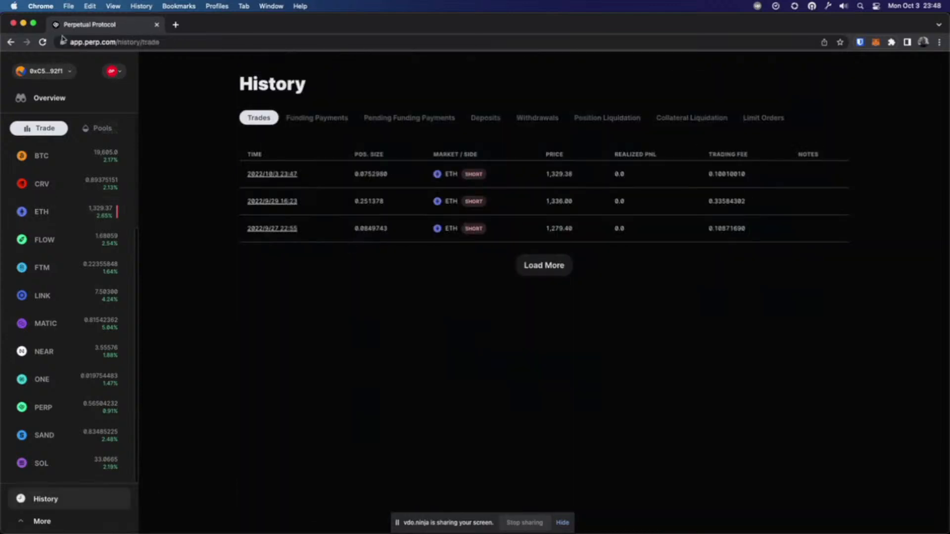
click(43, 44)
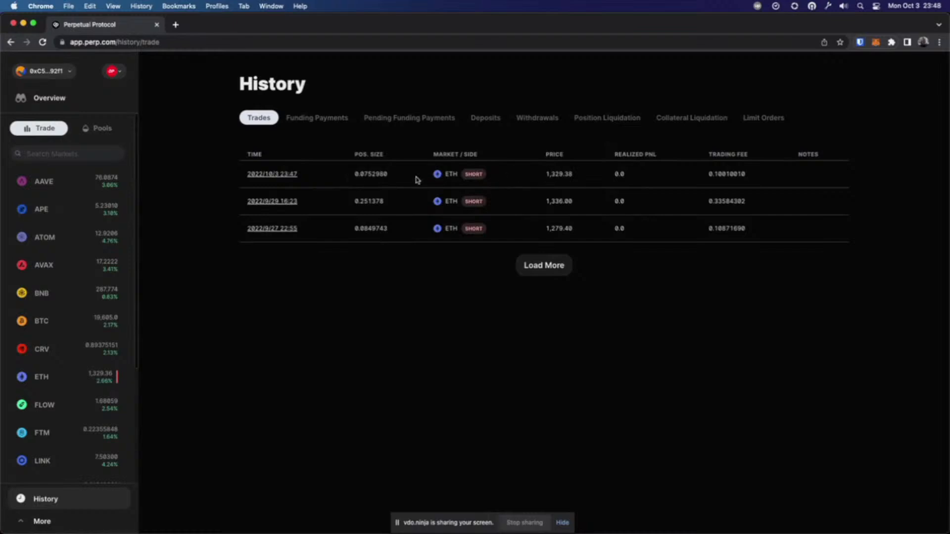
click(317, 119)
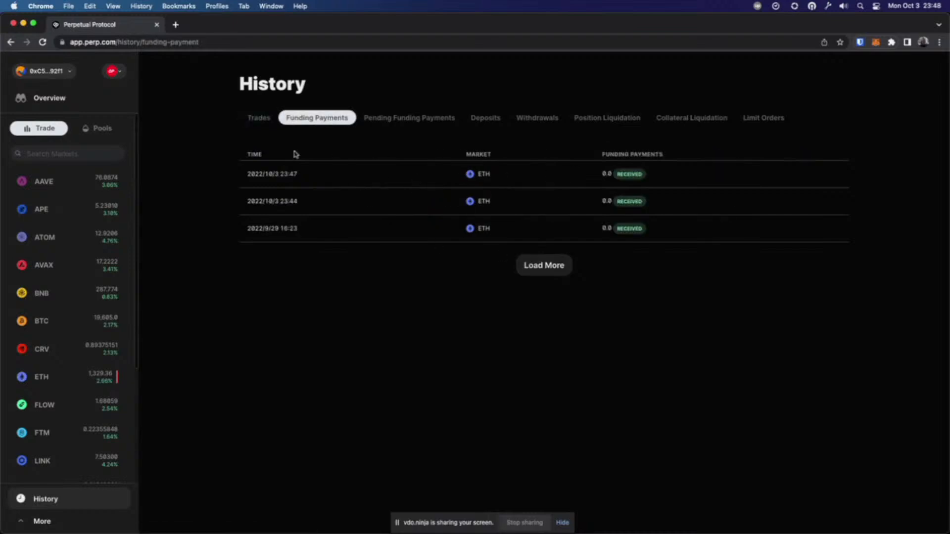
click(43, 44)
drag(483, 173, 669, 178)
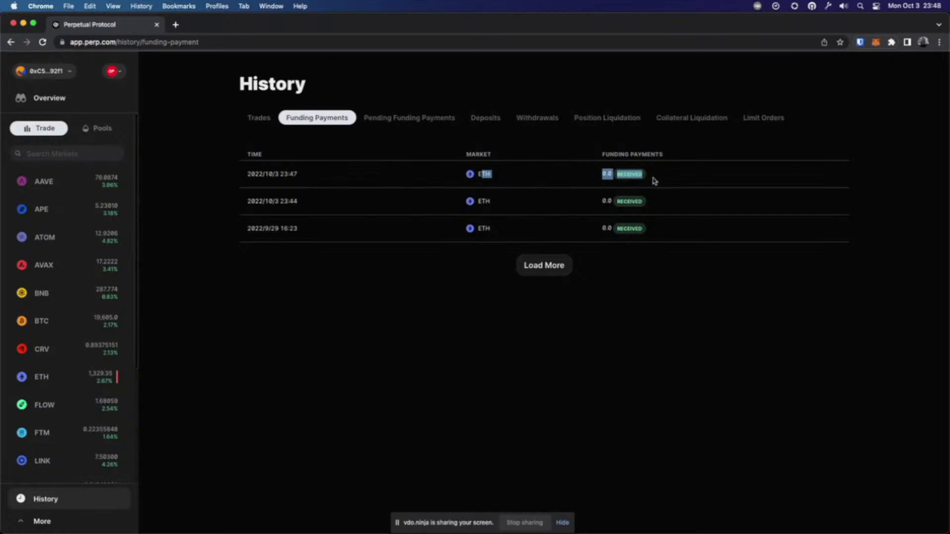
click(643, 342)
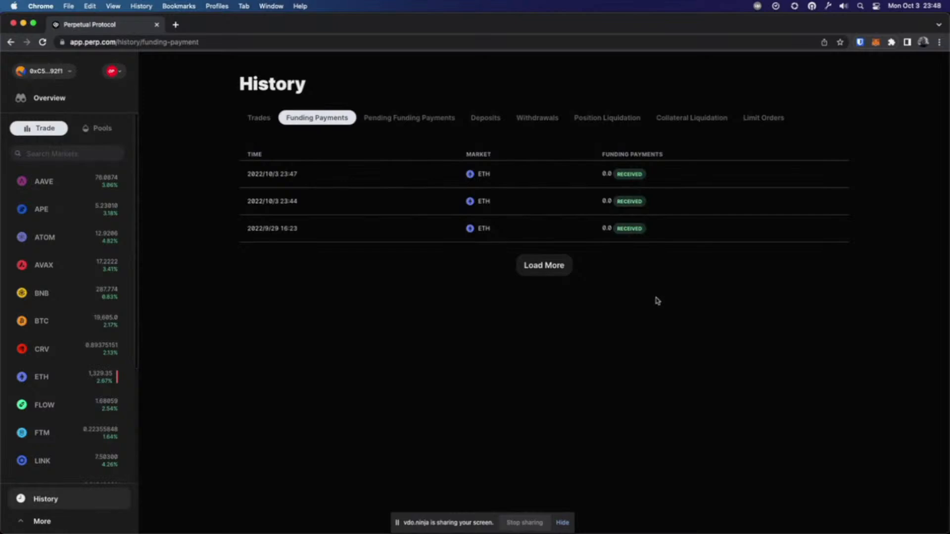
Step: Compare the times and amounts of the ETH funding payments and look at the pending funding payments
triple_click(606, 179)
drag(301, 210, 273, 198)
drag(476, 228, 655, 186)
click(630, 227)
click(408, 118)
click(324, 120)
drag(260, 177, 294, 214)
click(310, 229)
Step: Return to the ETH pool and check the total fees earned by the provided liquidity
click(99, 130)
click(58, 334)
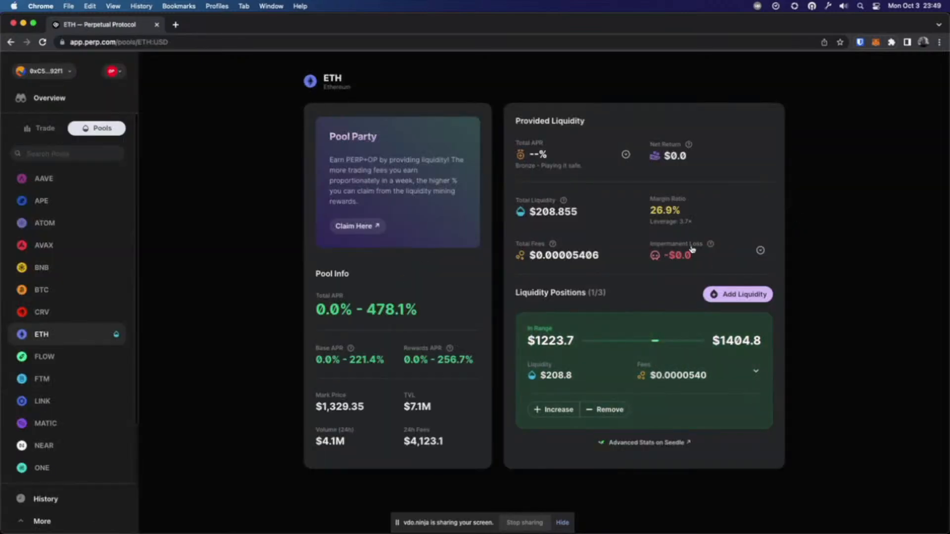
drag(519, 257, 604, 260)
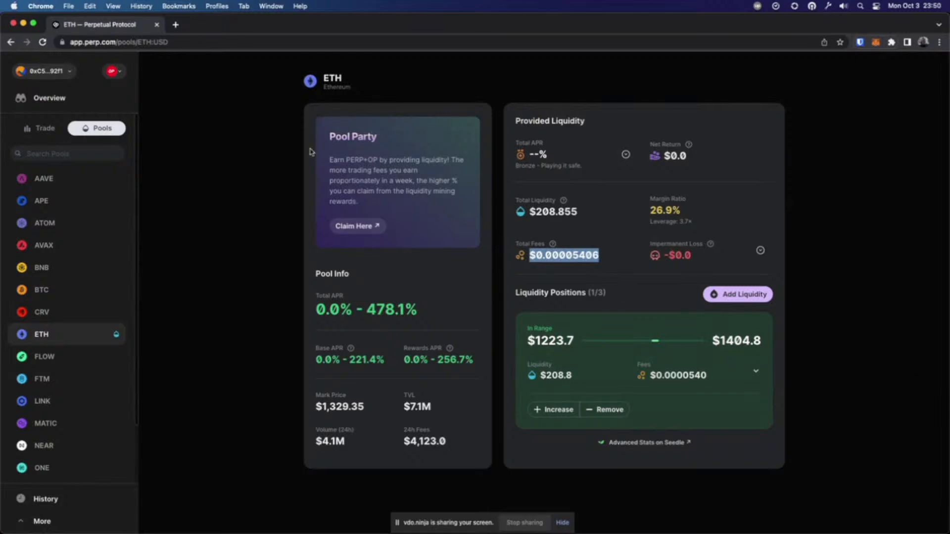
Step: Open the Pool Party rewards dashboard from the ETH pool and view the ETH / USD market's estimated and claimable rewards
click(366, 229)
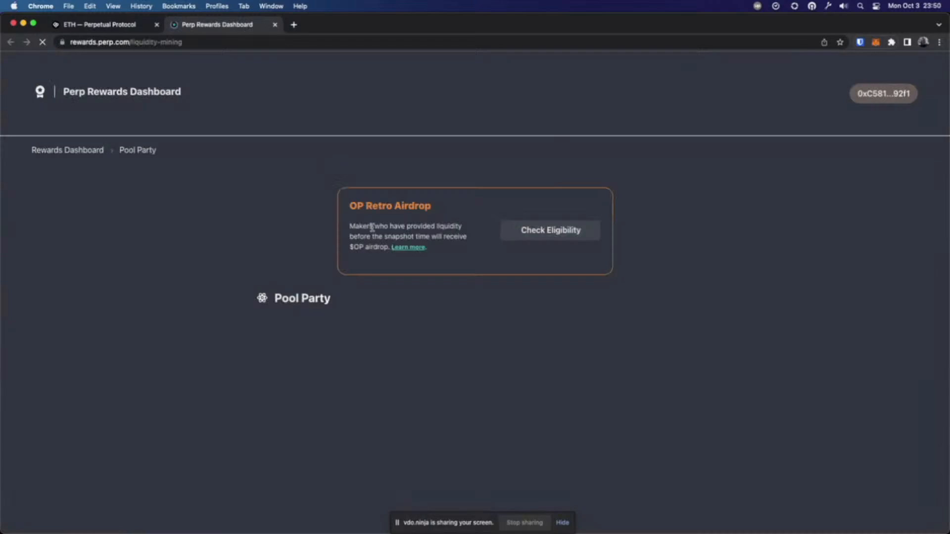
scroll(228, 193, down, 10)
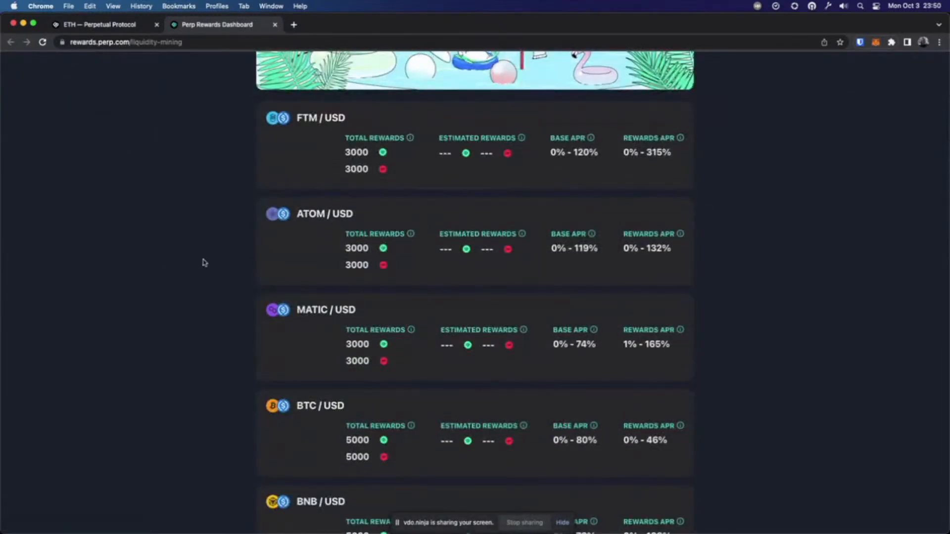
scroll(686, 261, up, 10)
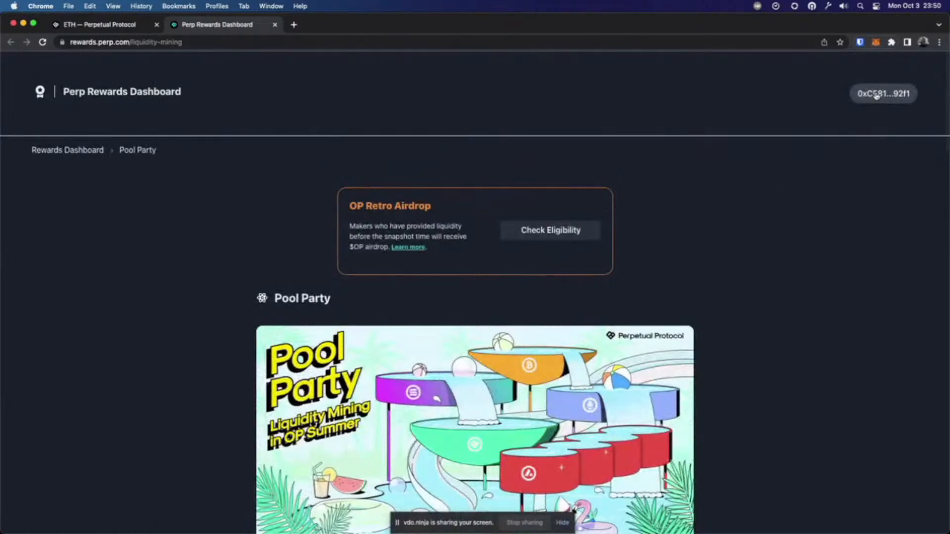
scroll(861, 195, down, 5)
scroll(855, 226, down, 20)
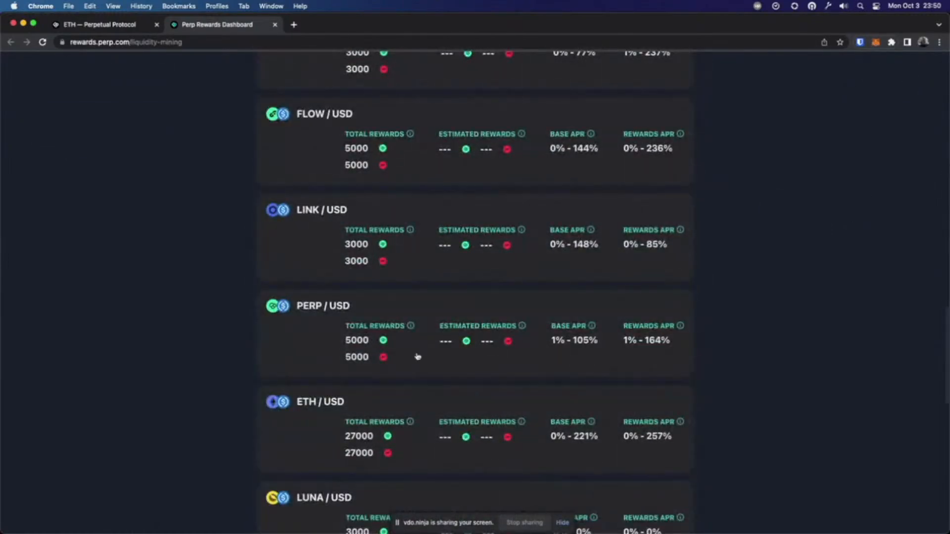
click(395, 405)
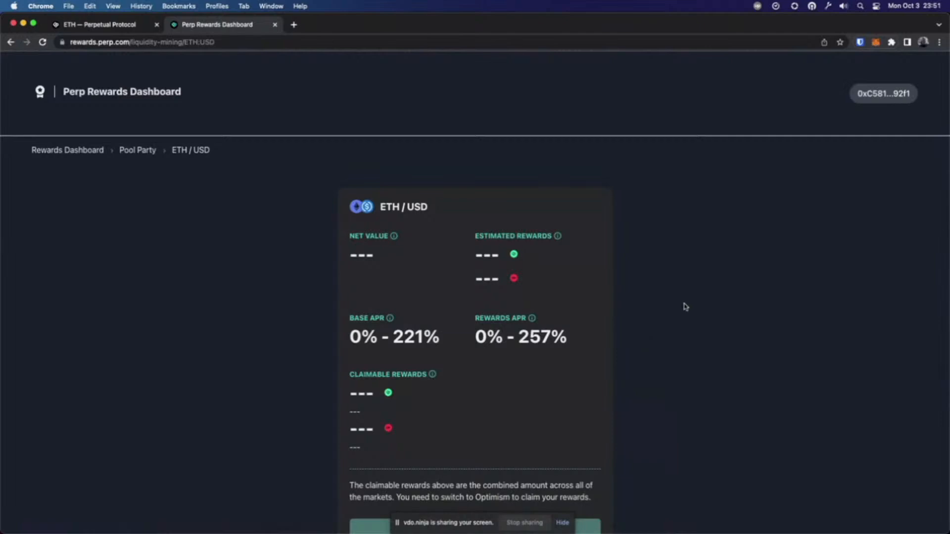
scroll(725, 286, down, 4)
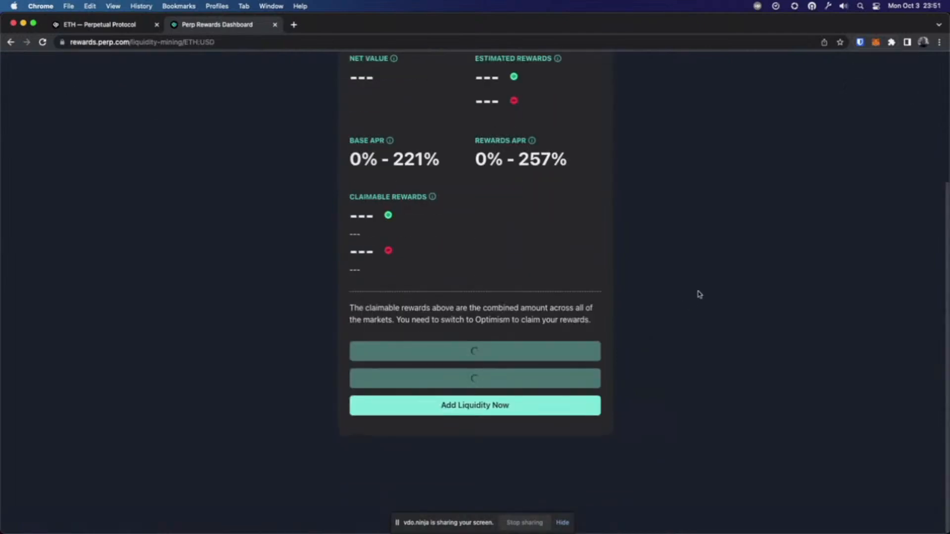
Step: Examine the Base APR and Rewards APR ranges of the ETH / USD market, highlighting the upper limit of each
scroll(699, 294, up, 4)
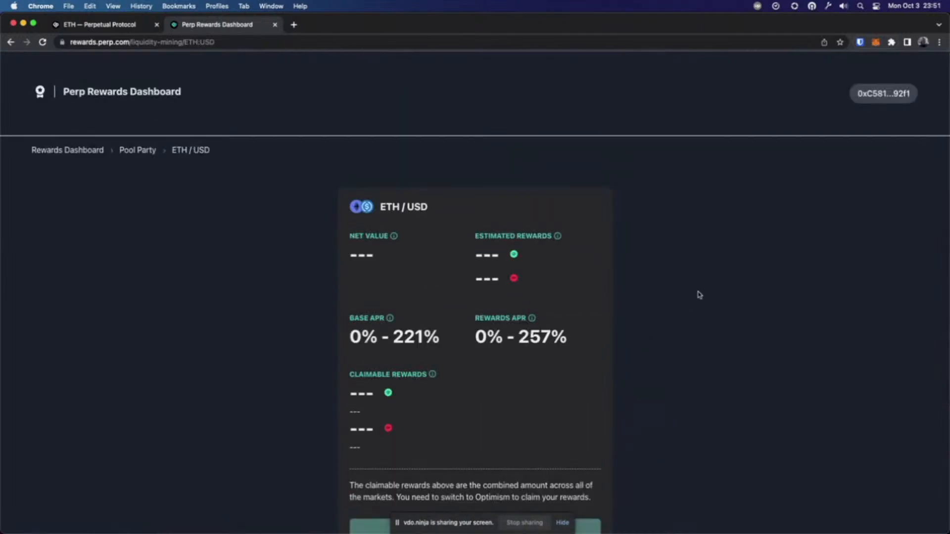
scroll(699, 294, down, 3)
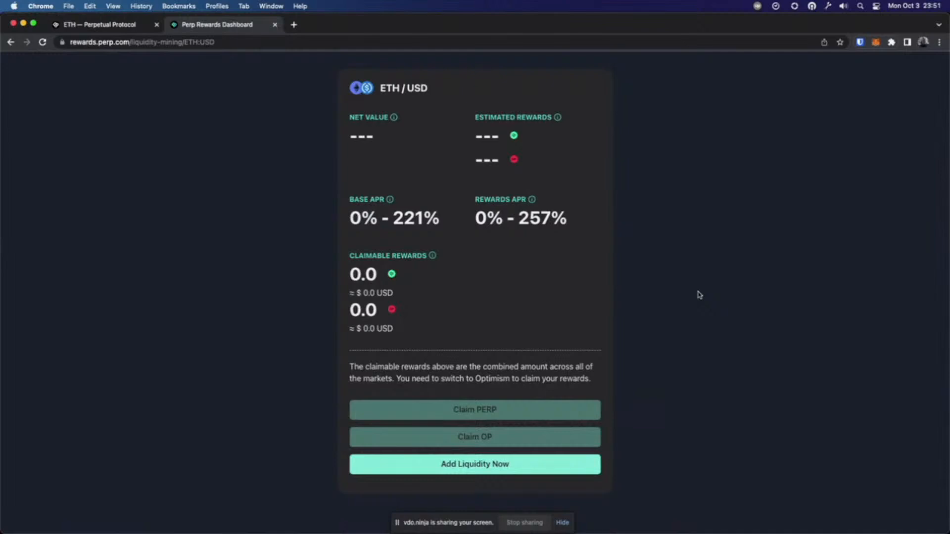
scroll(699, 294, up, 2)
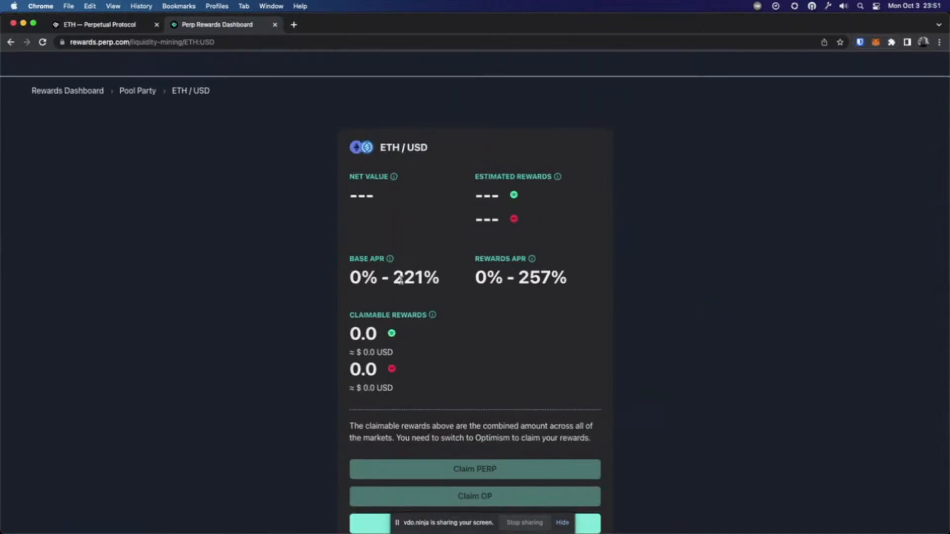
drag(392, 280, 442, 280)
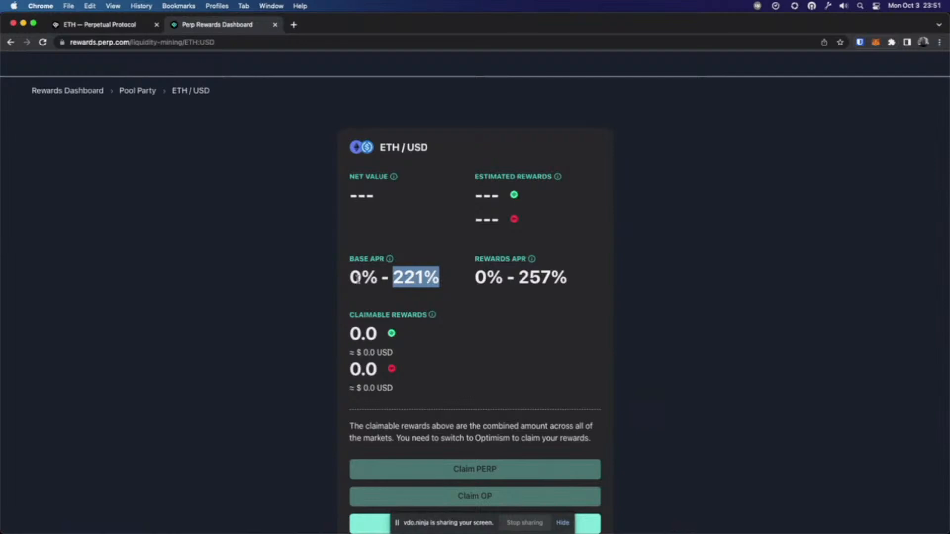
mouse_move(532, 261)
drag(519, 277, 573, 286)
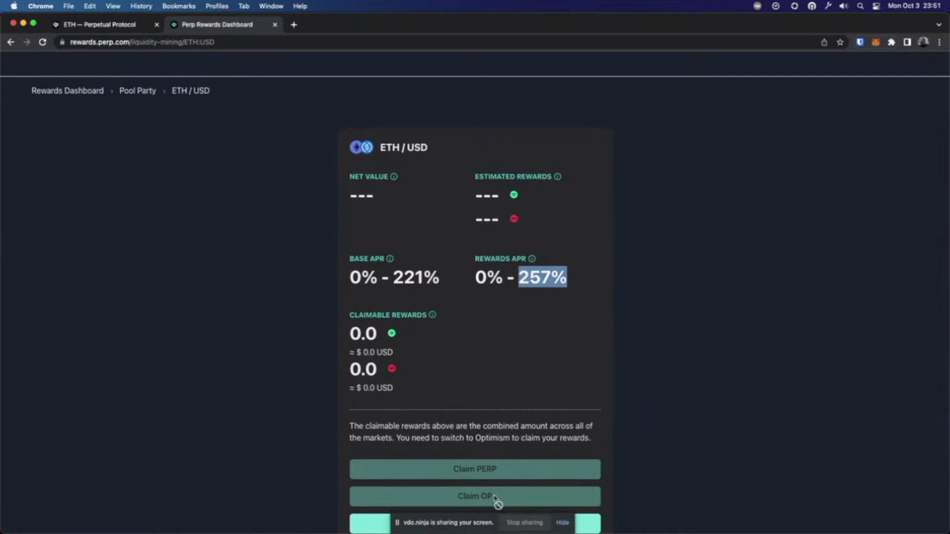
mouse_move(521, 270)
Step: Review the ETH / USD market's claimable rewards, their explanation, and the options for claiming PERP and OP
scroll(660, 282, down, 2)
scroll(656, 295, up, 3)
scroll(656, 295, up, 1)
scroll(655, 295, down, 2)
scroll(656, 294, up, 3)
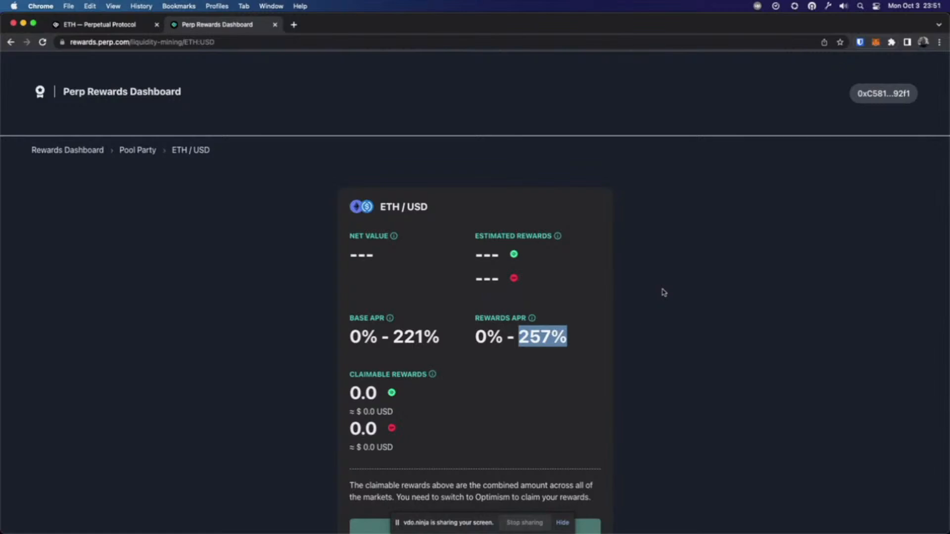
scroll(691, 309, down, 4)
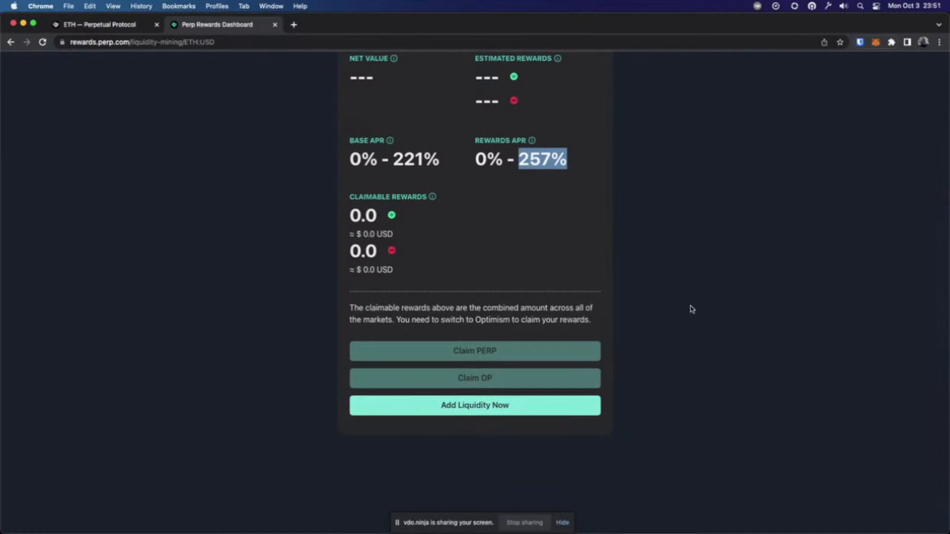
scroll(692, 309, up, 3)
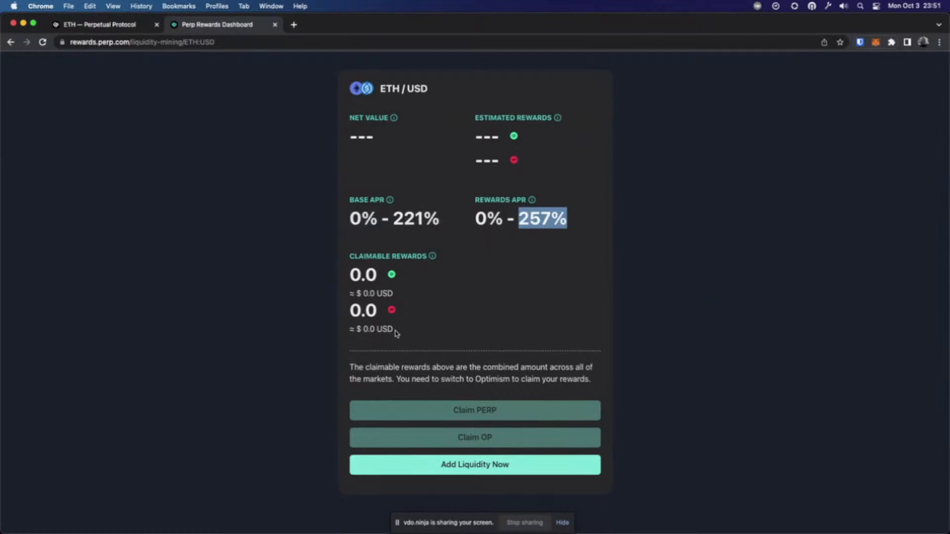
mouse_move(434, 256)
Step: Return to the ETH pool page and highlight the total fees earned by the provided liquidity
click(107, 24)
drag(552, 256, 591, 255)
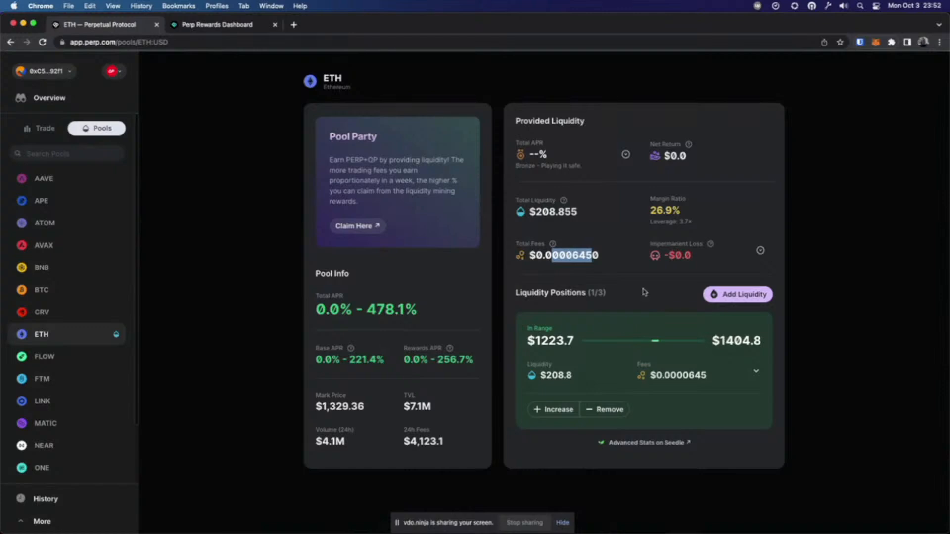